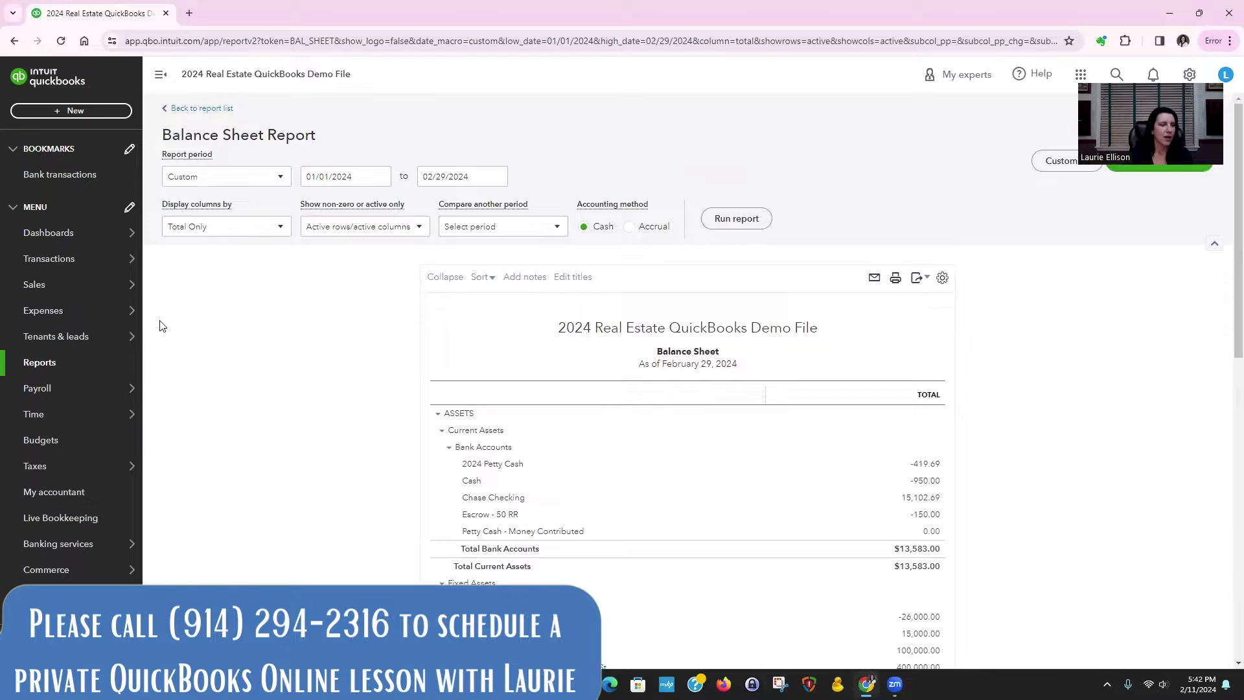
Step: Go to the Chart of Accounts and view the Chase Checking register
{"action": "mouse_move", "coordinate": [83, 258]}
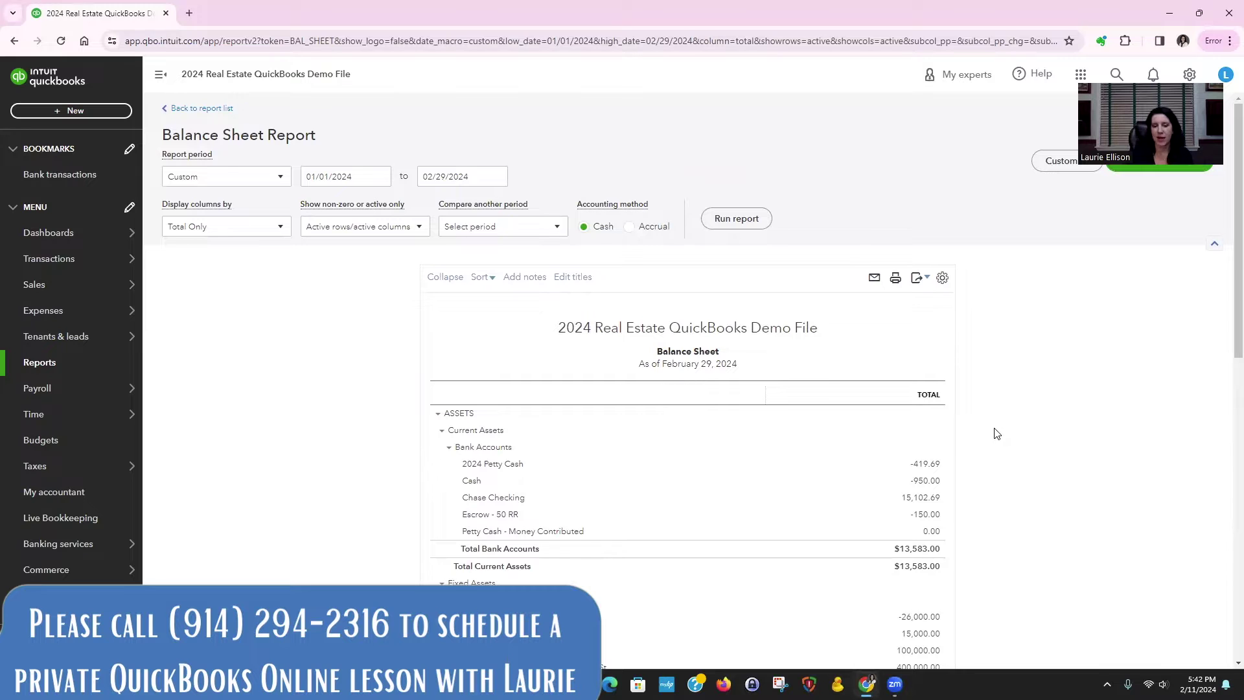
{"action": "scroll", "coordinate": [1075, 519], "scroll_direction": "down", "scroll_amount": 6}
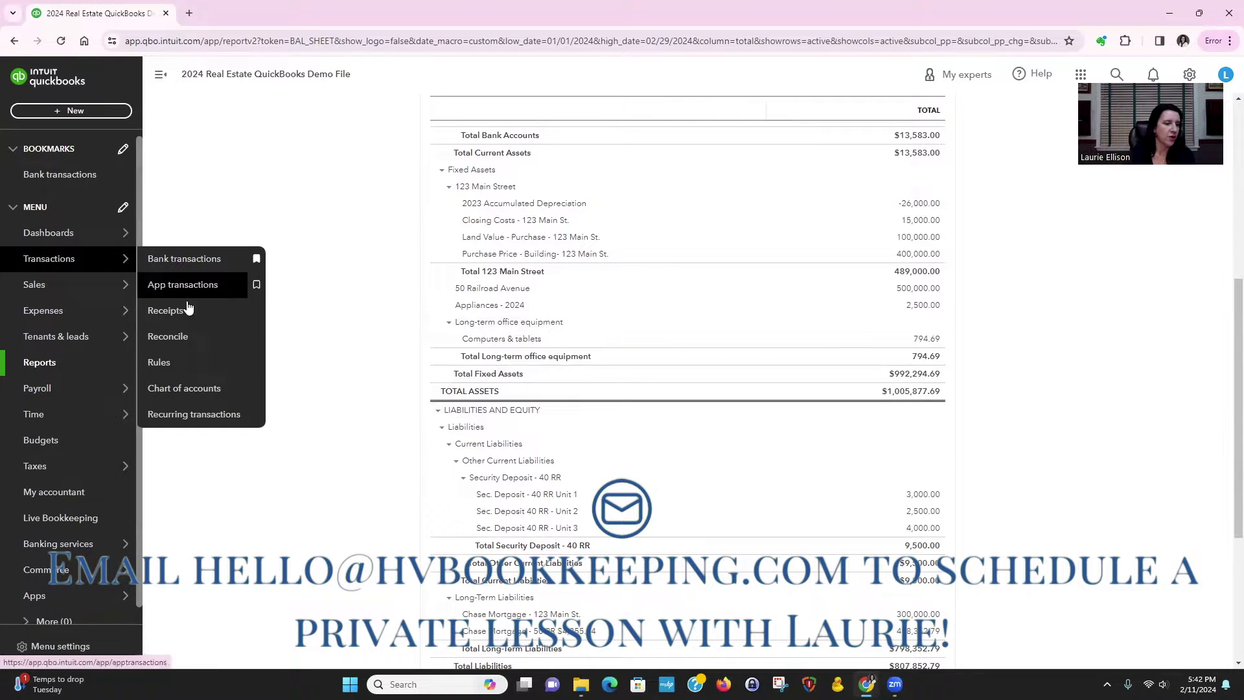
{"action": "left_click", "coordinate": [187, 389]}
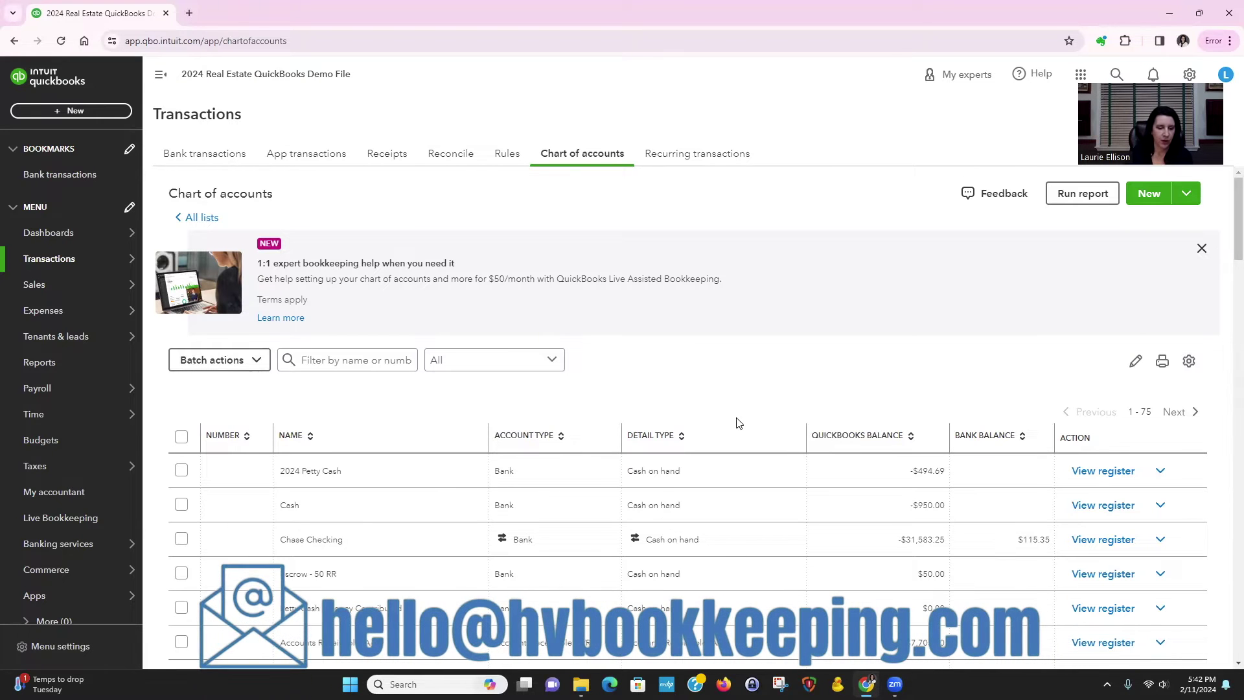
{"action": "scroll", "coordinate": [739, 424], "scroll_direction": "down", "scroll_amount": 1}
{"action": "scroll", "coordinate": [739, 425], "scroll_direction": "down", "scroll_amount": 1}
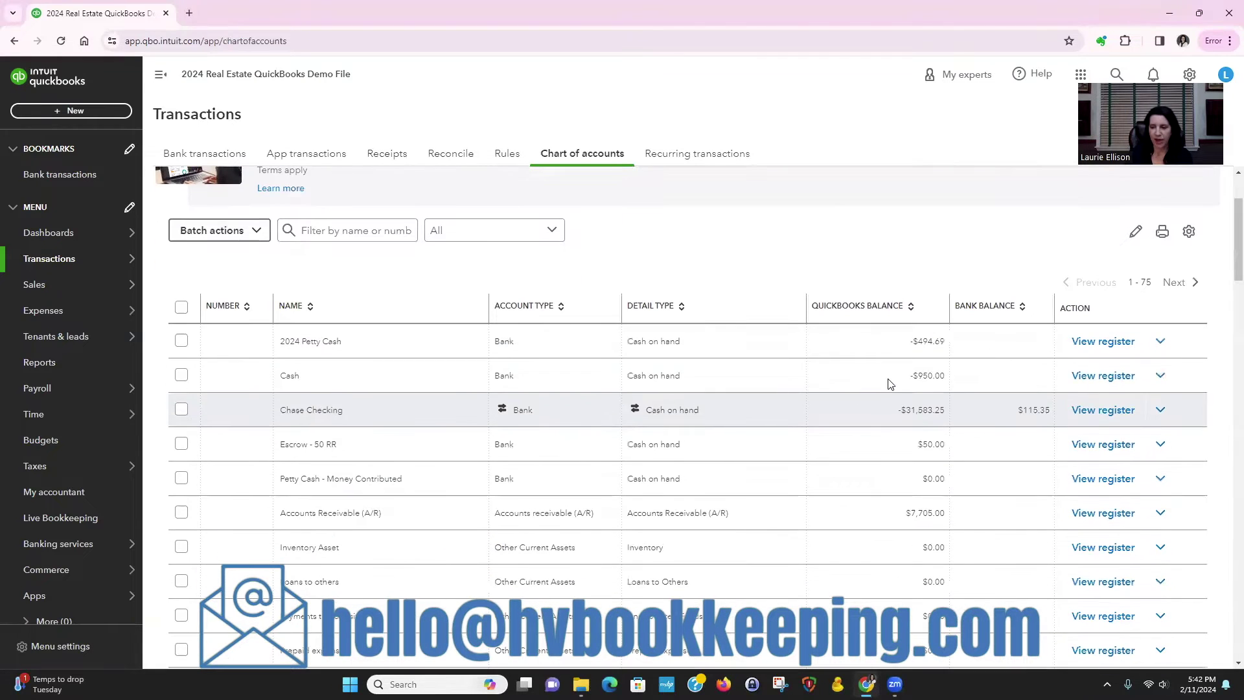
{"action": "left_click", "coordinate": [1097, 416]}
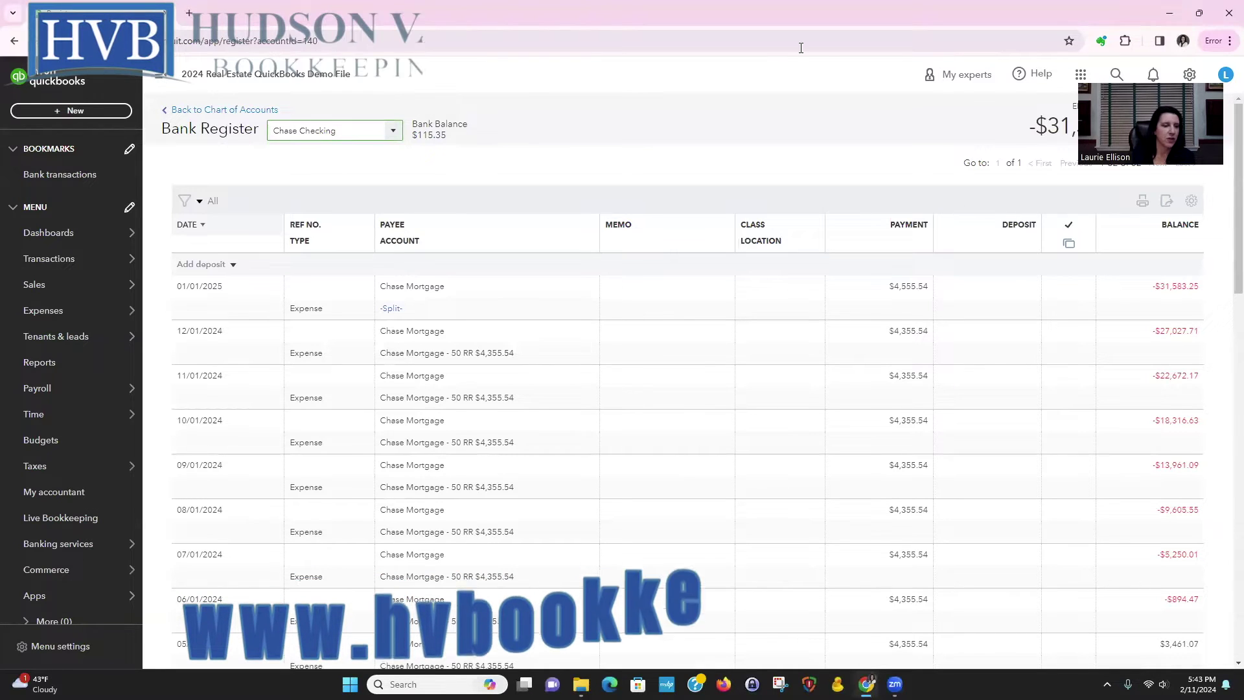
Step: Start a new check in Chase Checking and add the tenant's name as a new Tenant payee
{"action": "left_click", "coordinate": [231, 264]}
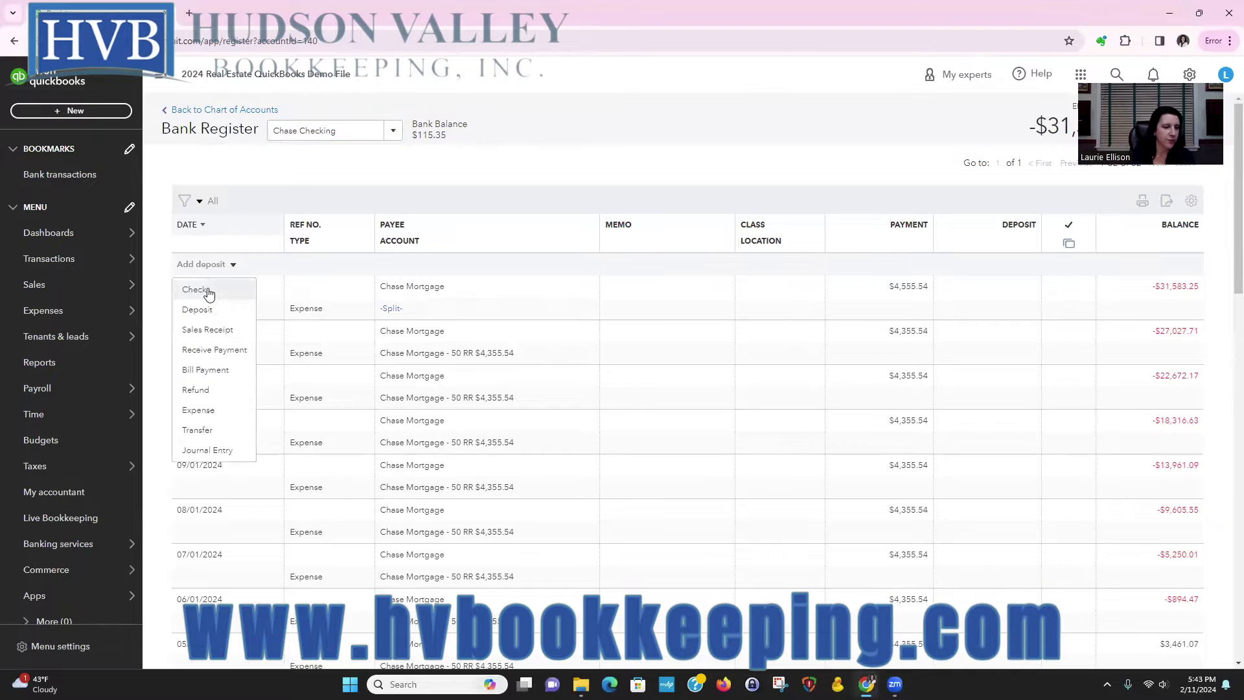
{"action": "left_click", "coordinate": [194, 285]}
{"action": "left_click", "coordinate": [446, 294]}
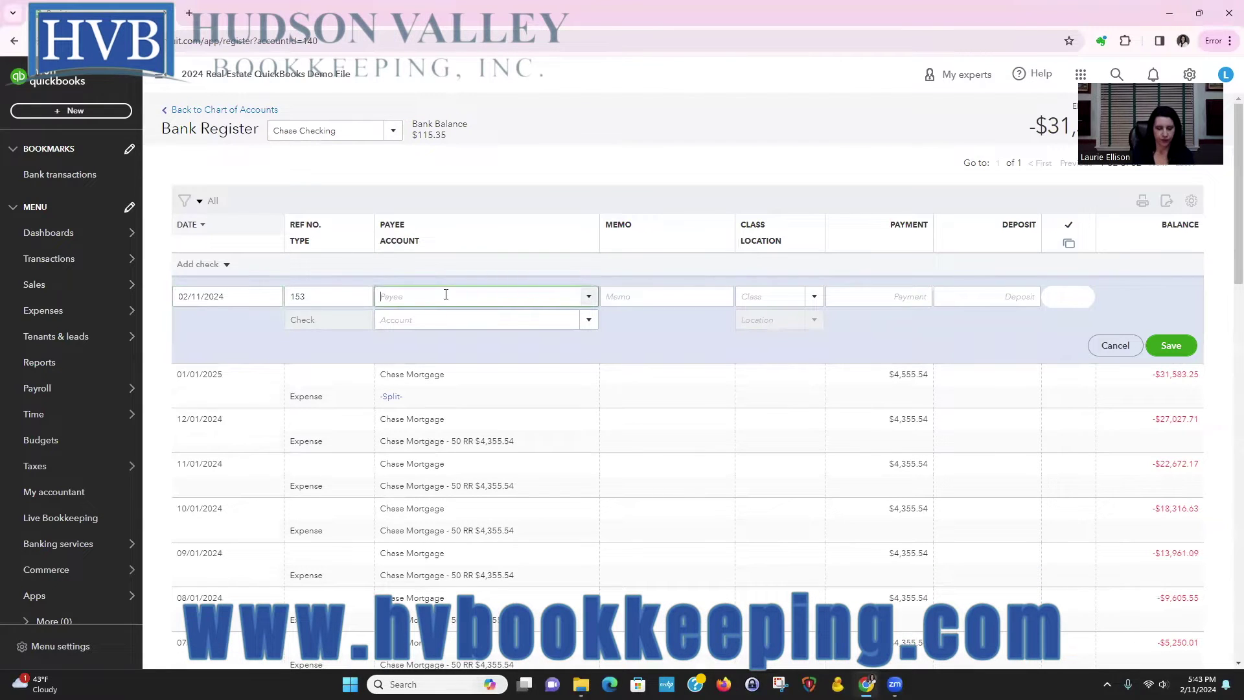
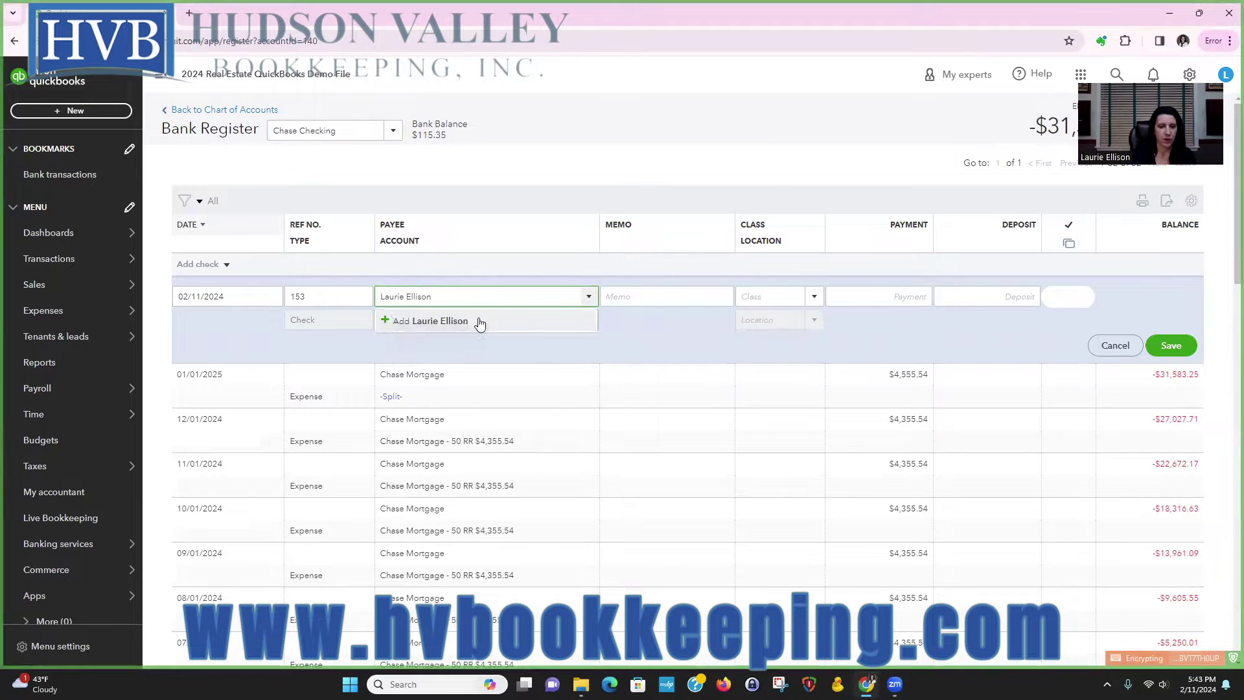
{"action": "left_click", "coordinate": [478, 322]}
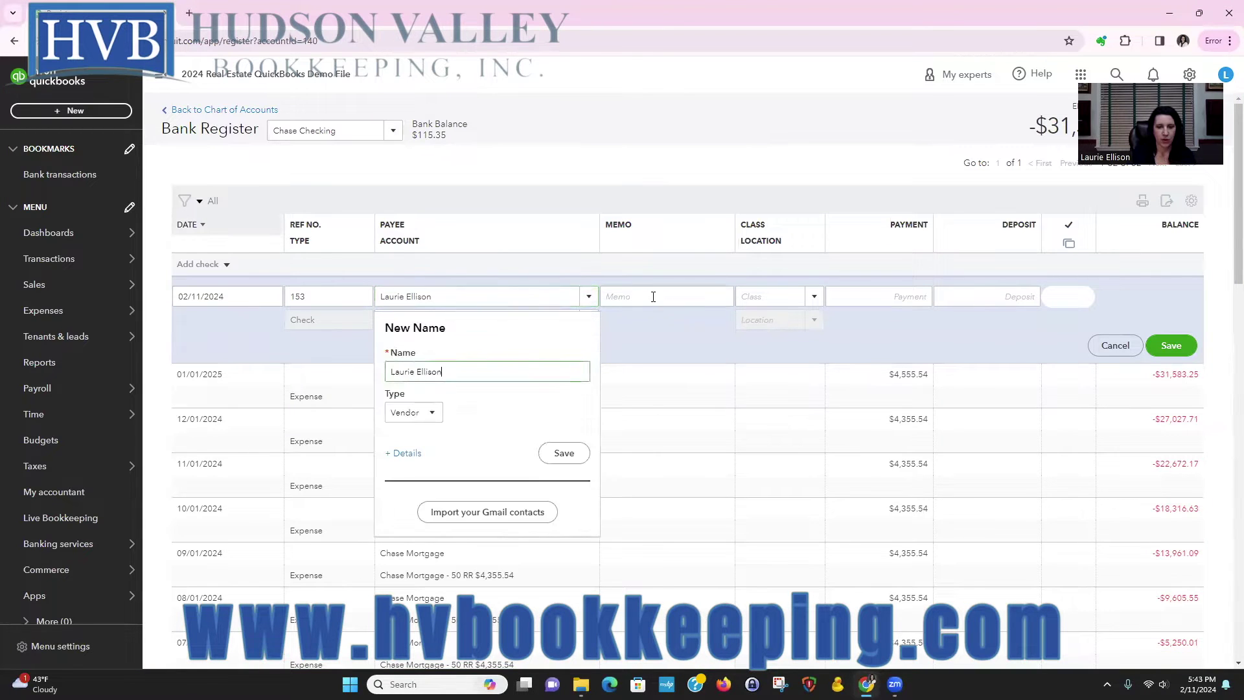
{"action": "left_click", "coordinate": [430, 412]}
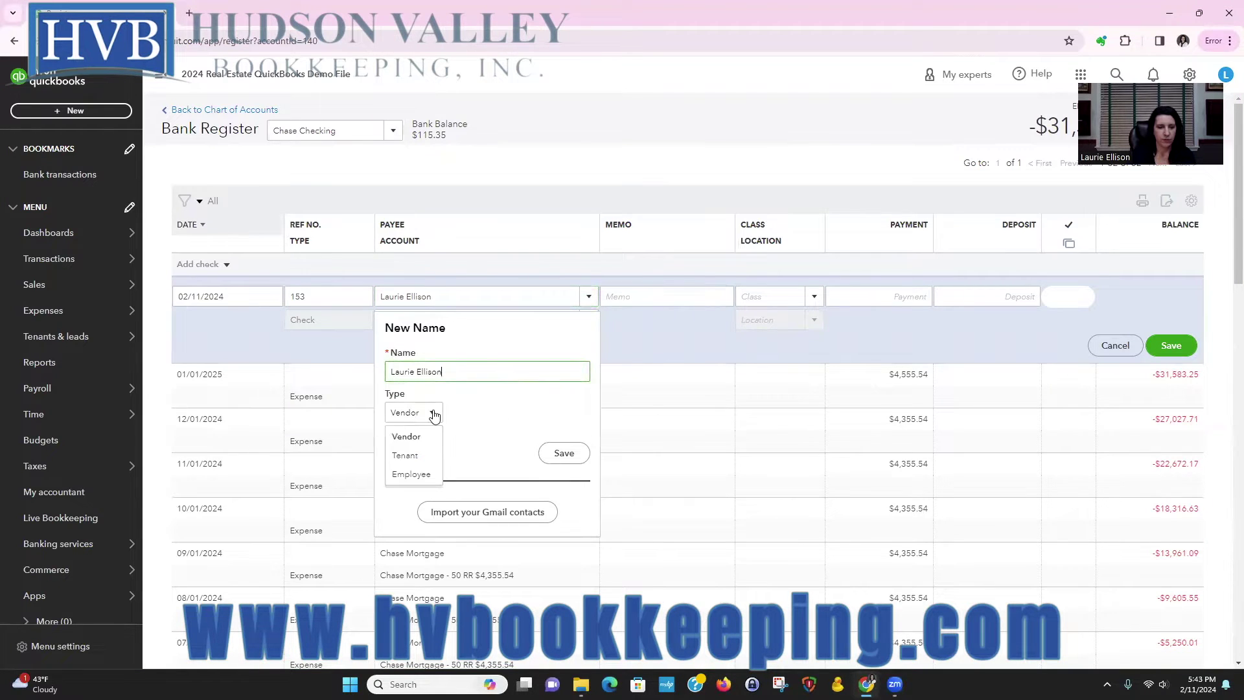
{"action": "left_click", "coordinate": [579, 115]}
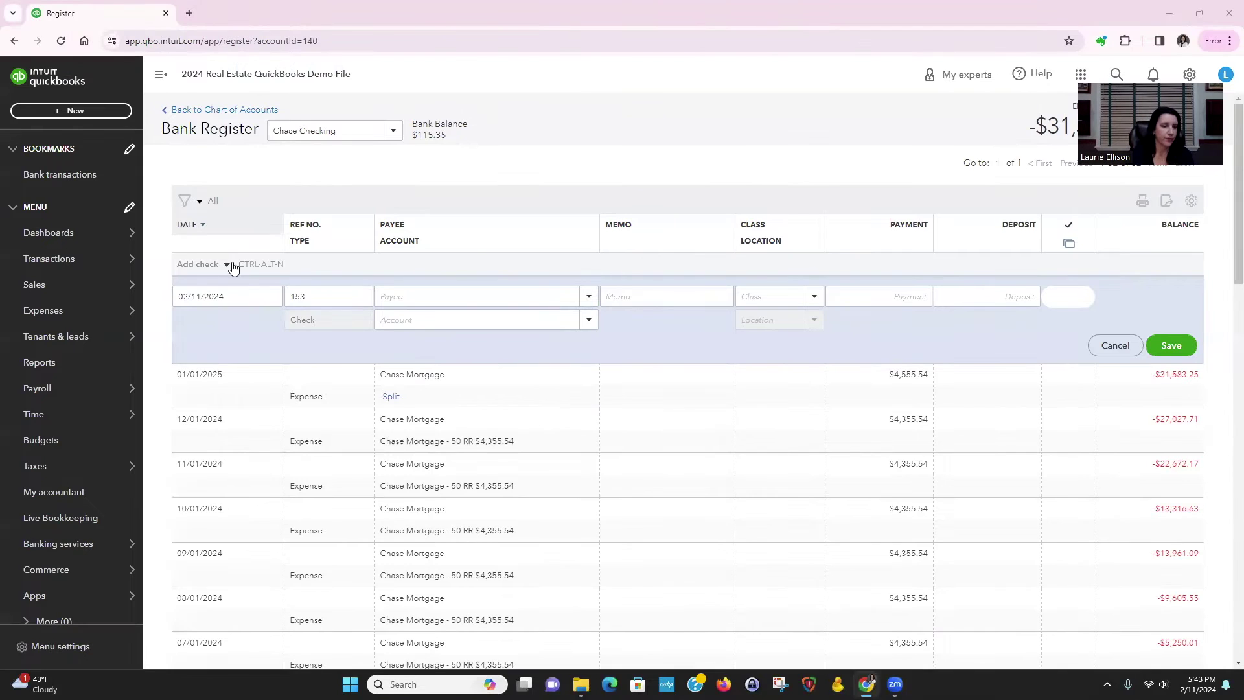
{"action": "left_click", "coordinate": [398, 291]}
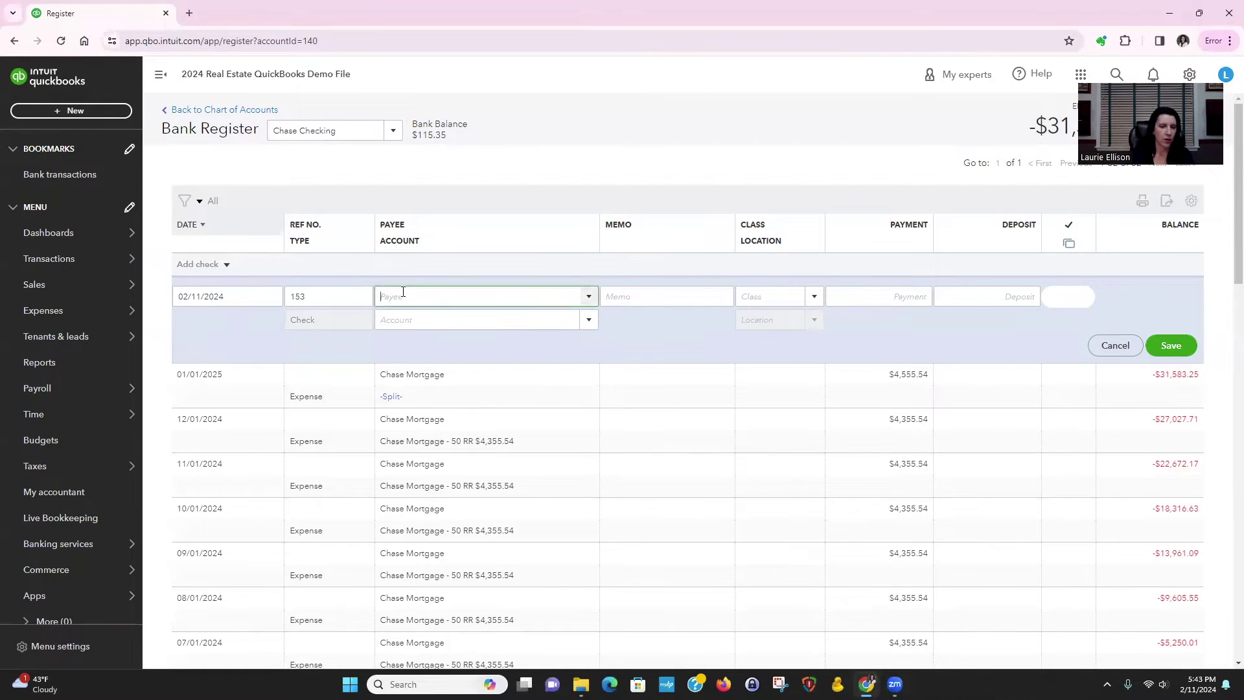
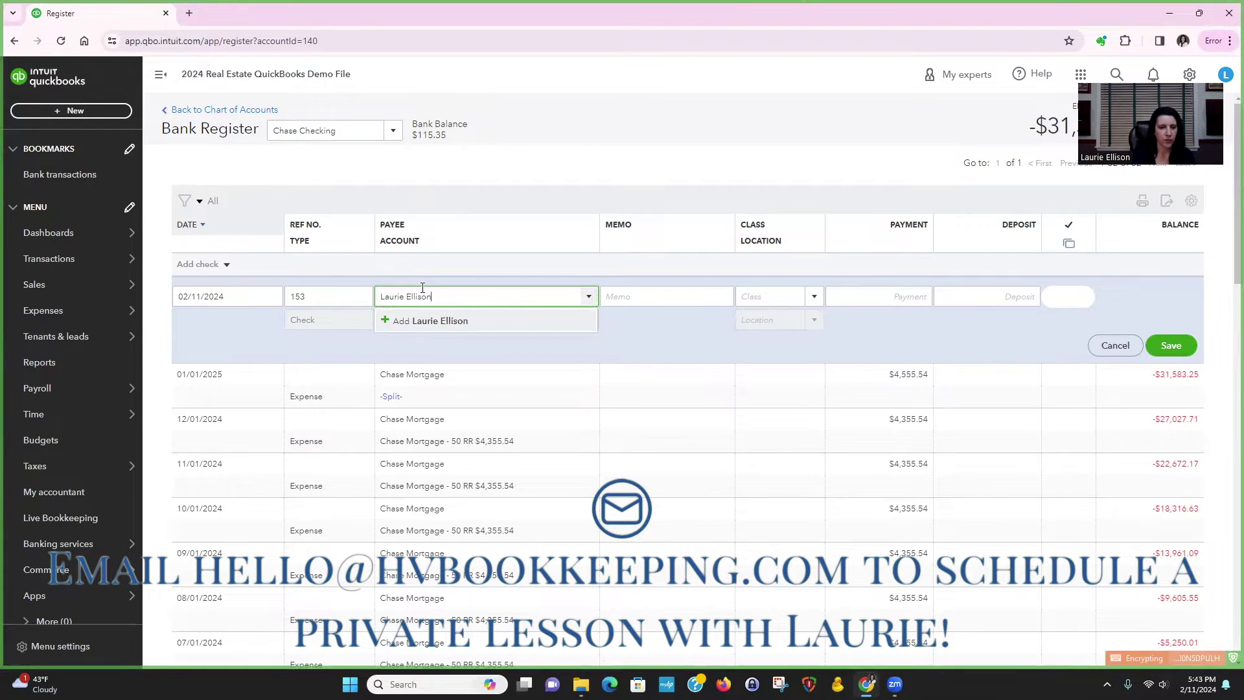
{"action": "left_click", "coordinate": [442, 328]}
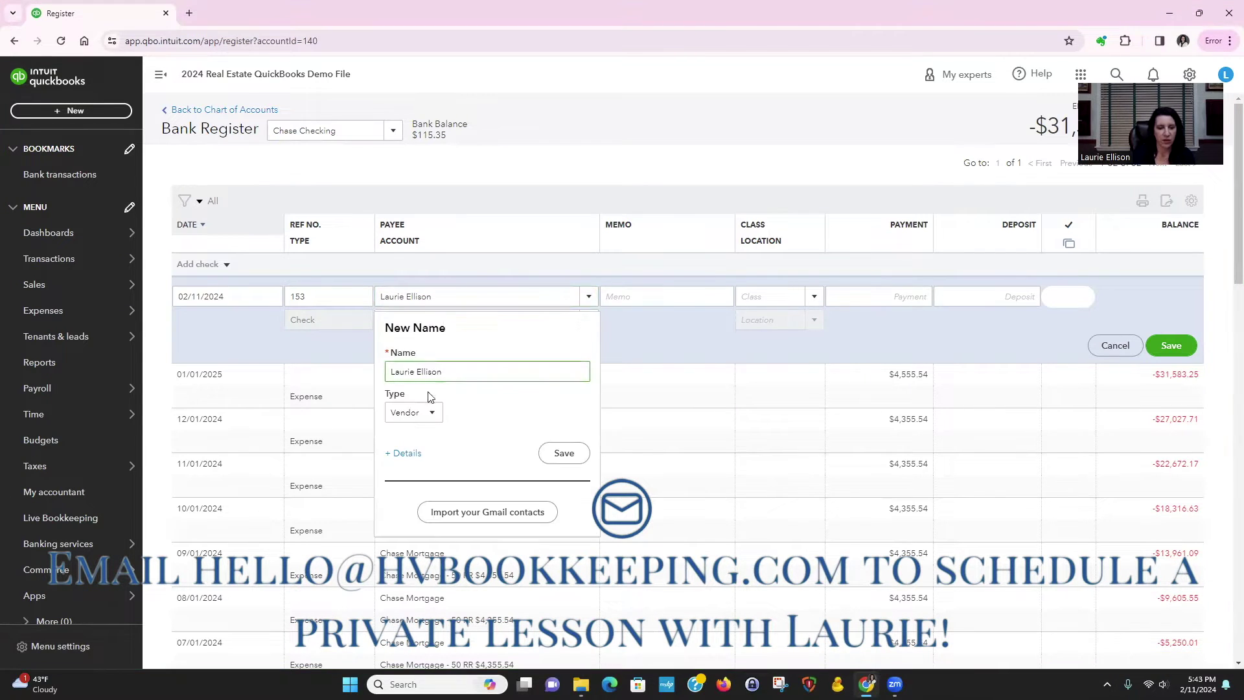
{"action": "left_click", "coordinate": [428, 417]}
{"action": "left_click", "coordinate": [418, 463]}
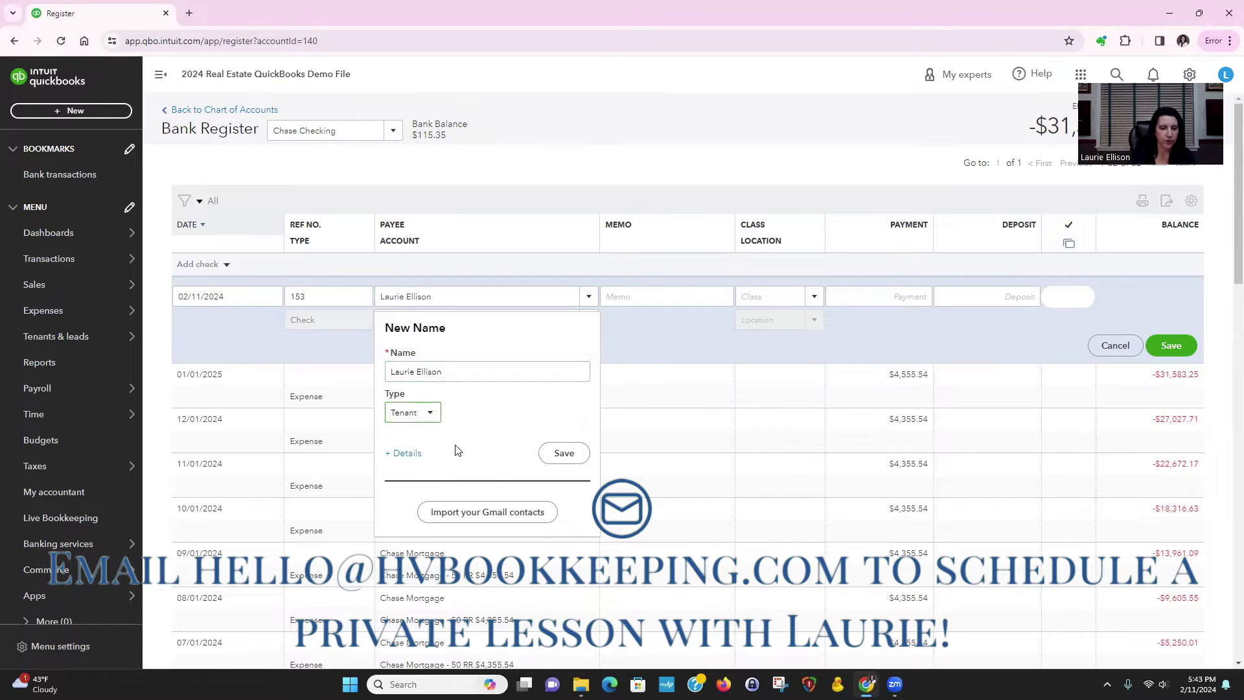
{"action": "left_click", "coordinate": [579, 455]}
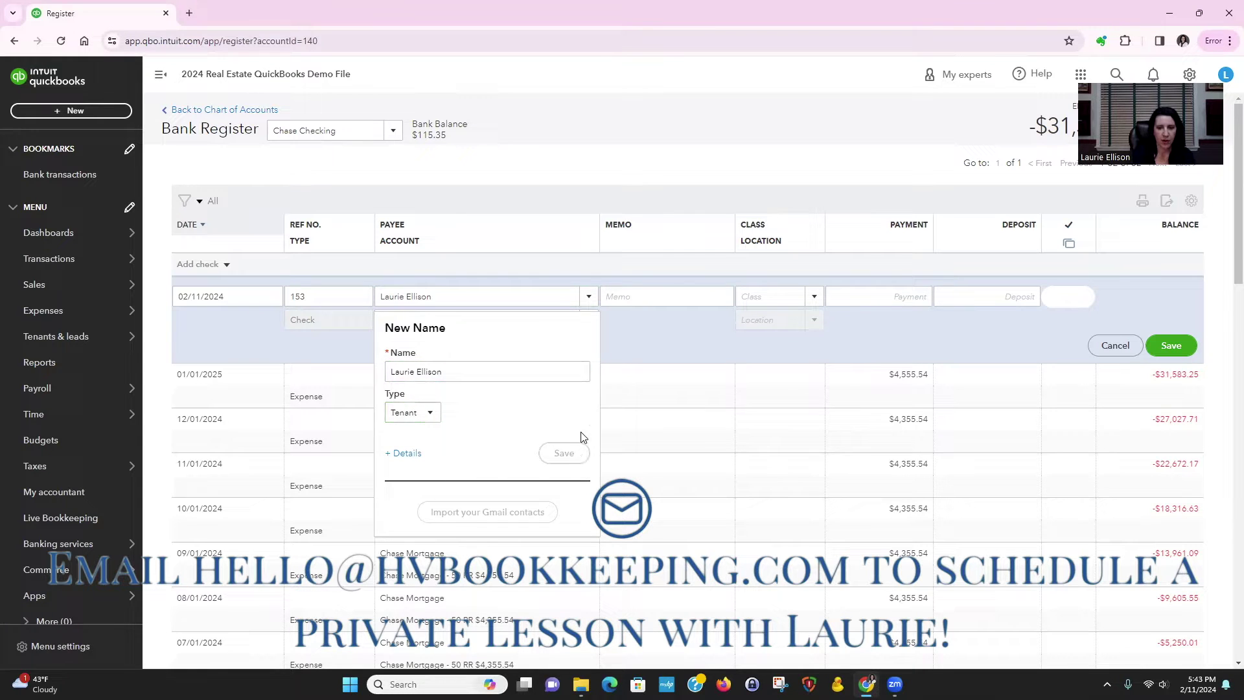
Step: Give check 153 the memo 'Refund of security deposit.', class Unit 1, and $3,000 to Sec. Deposit - 40 RR Unit 1, then save
{"action": "left_click", "coordinate": [627, 298]}
{"action": "type", "text": "Refund o"}
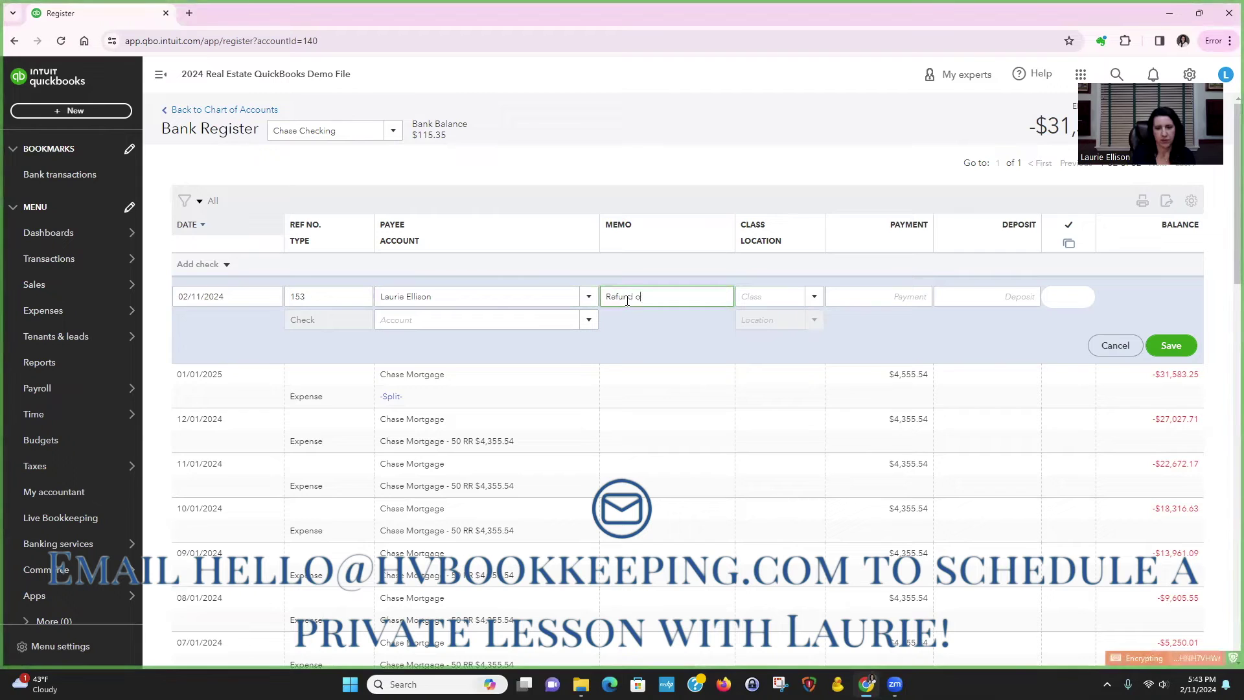
{"action": "type", "text": "f security"}
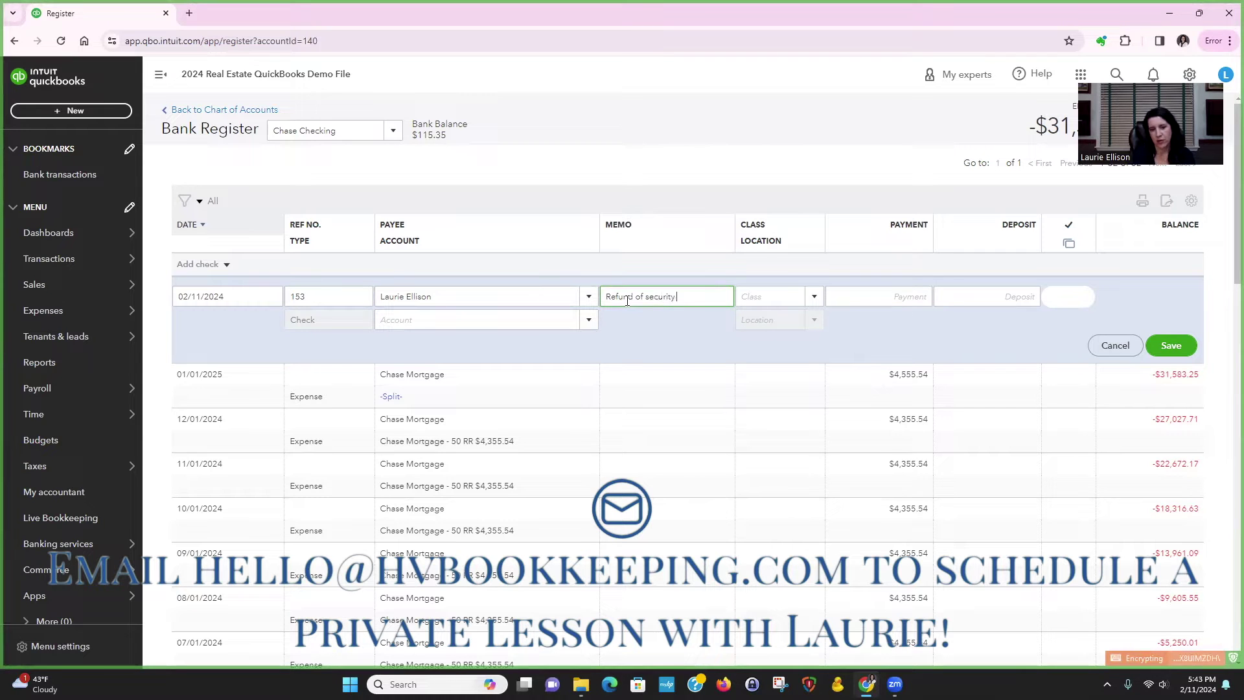
{"action": "type", "text": " deposit."}
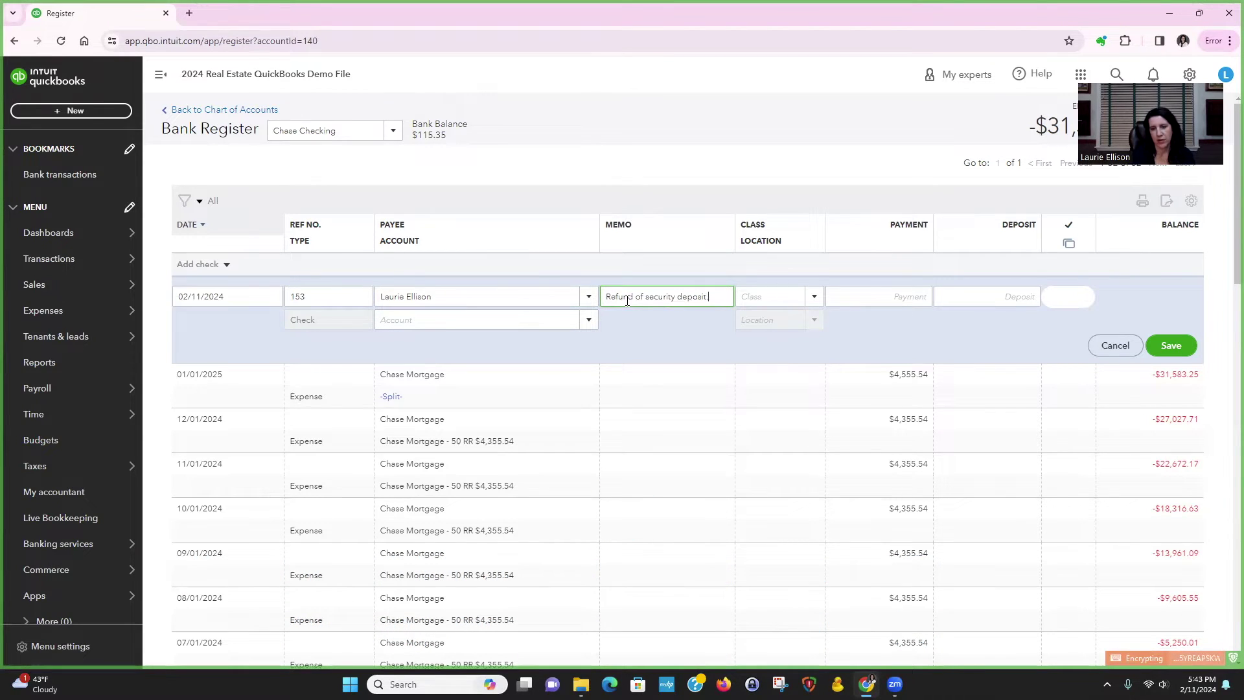
{"action": "key", "text": "Tab"}
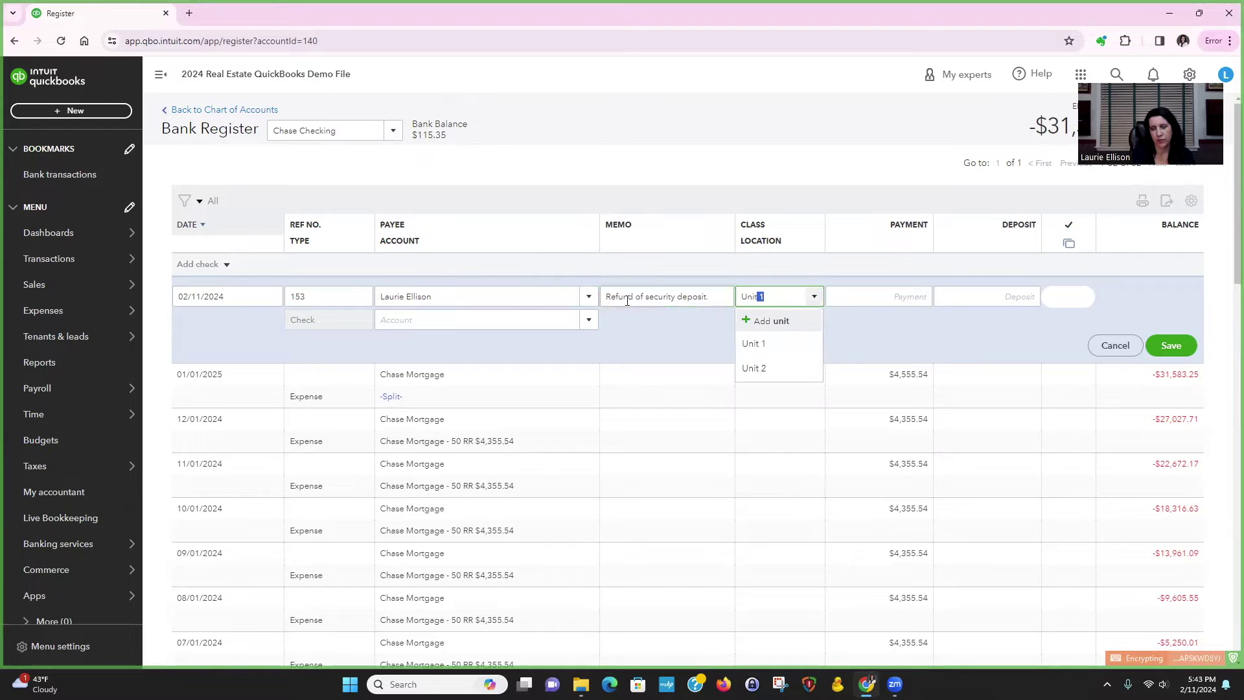
{"action": "left_click", "coordinate": [753, 344]}
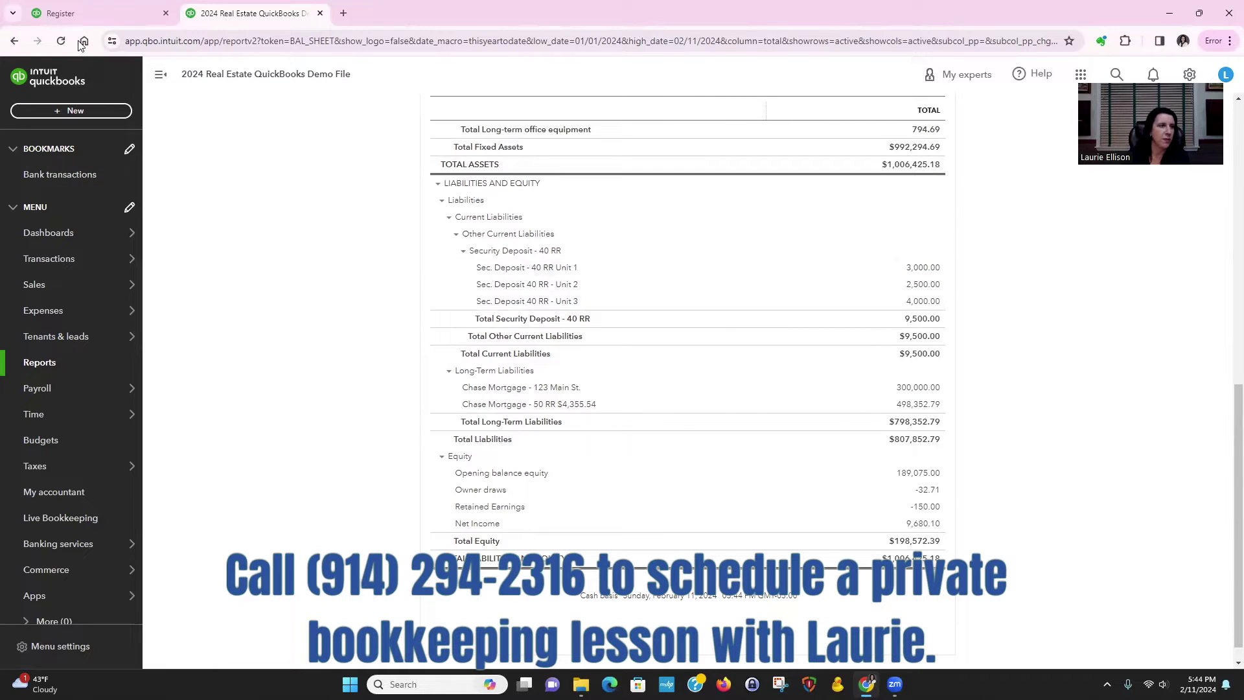
{"action": "left_click", "coordinate": [100, 12]}
{"action": "left_click", "coordinate": [855, 295]}
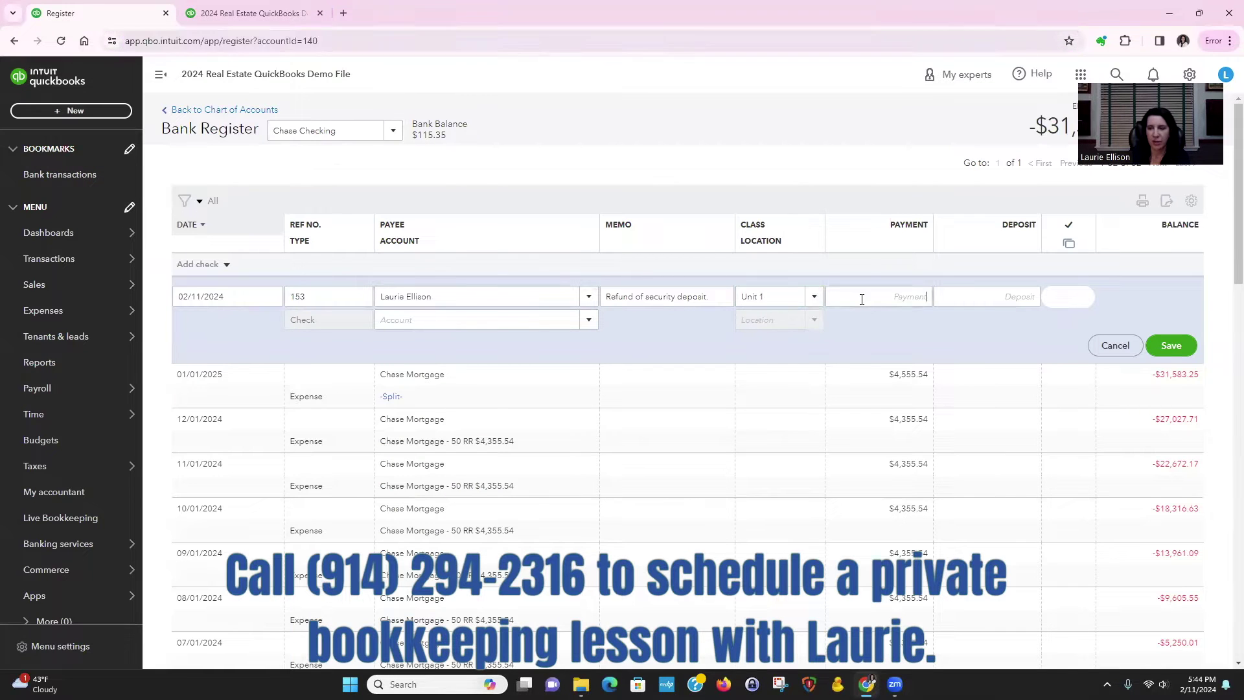
{"action": "type", "text": "3000"}
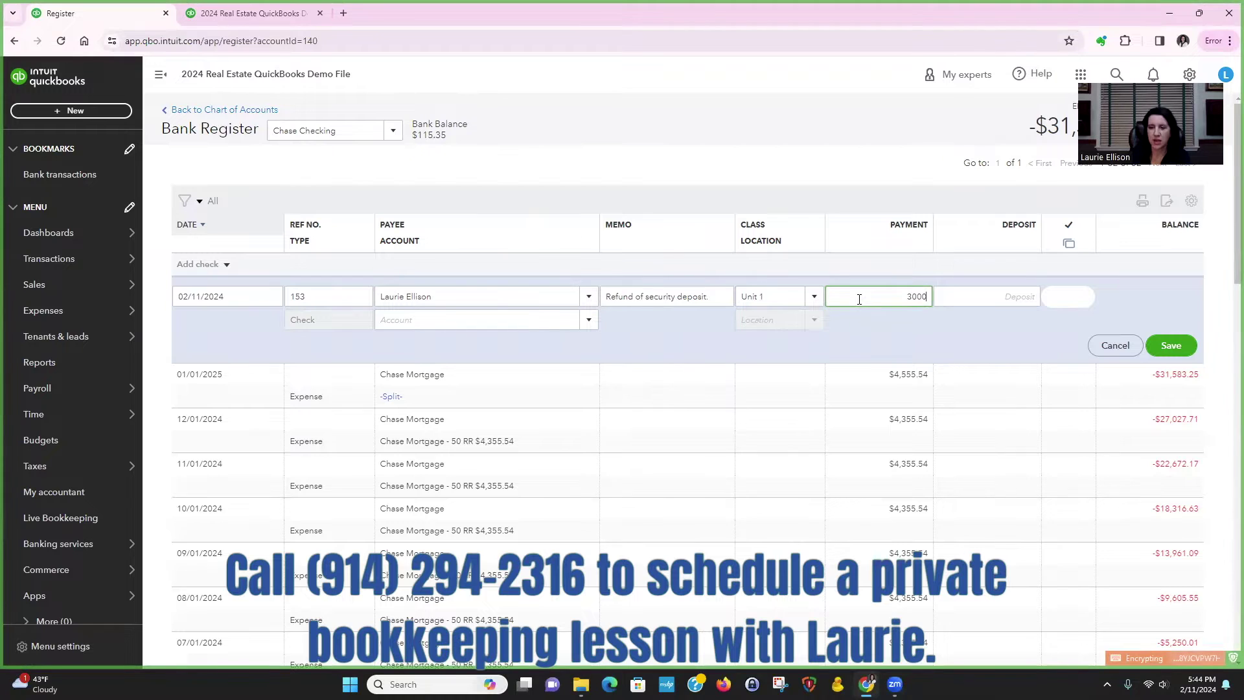
{"action": "left_click", "coordinate": [509, 316]}
{"action": "type", "text": "se"}
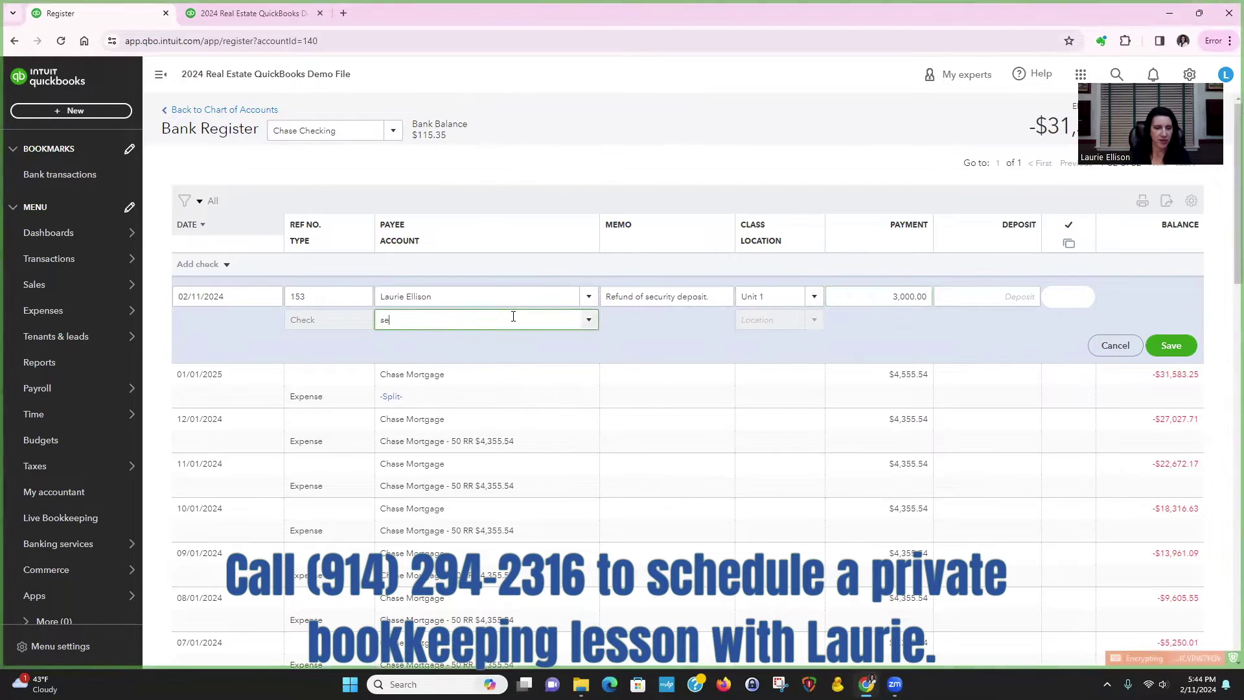
{"action": "left_click", "coordinate": [508, 389]}
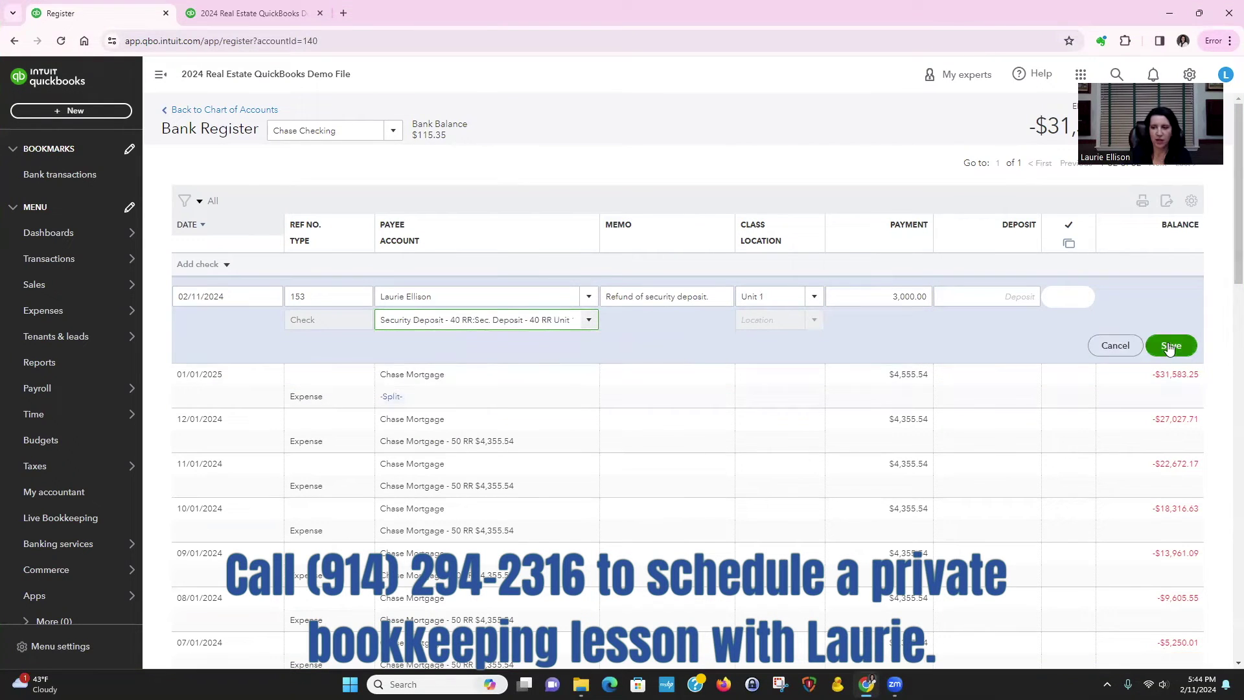
{"action": "left_click", "coordinate": [1169, 347]}
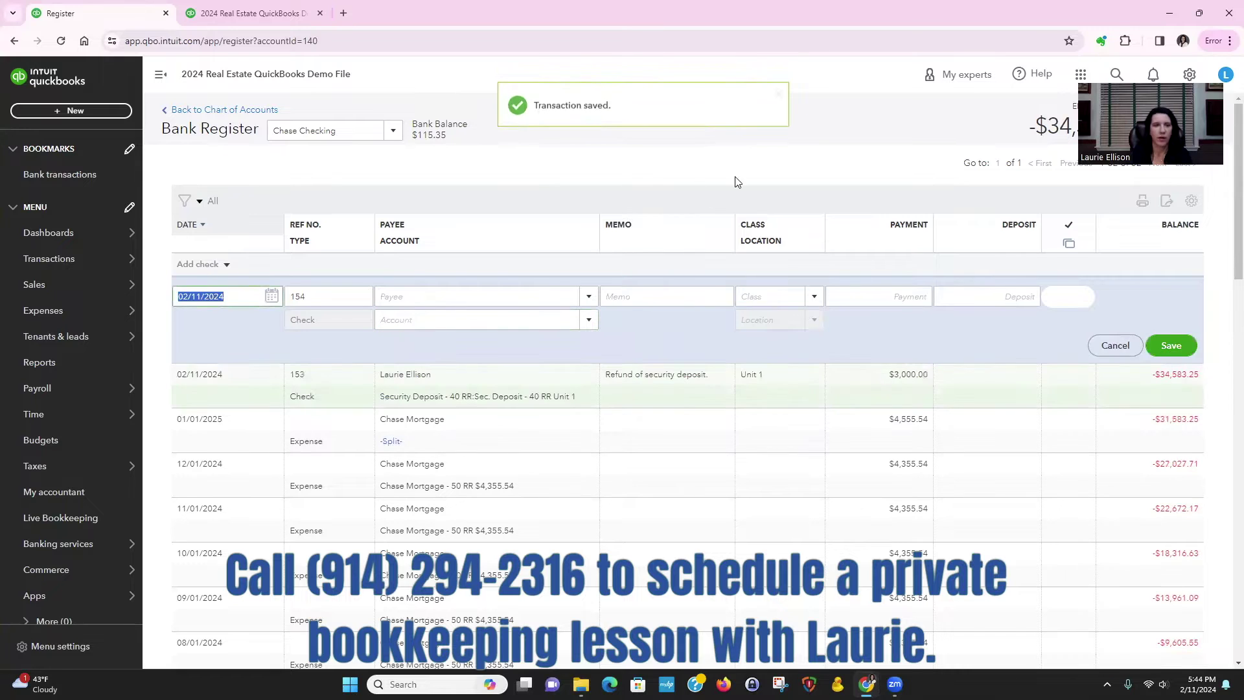
Step: Refresh the Balance Sheet and scroll to Liabilities to see Sec. Deposit - 40 RR Unit 1 at 0.00
{"action": "left_click", "coordinate": [230, 14]}
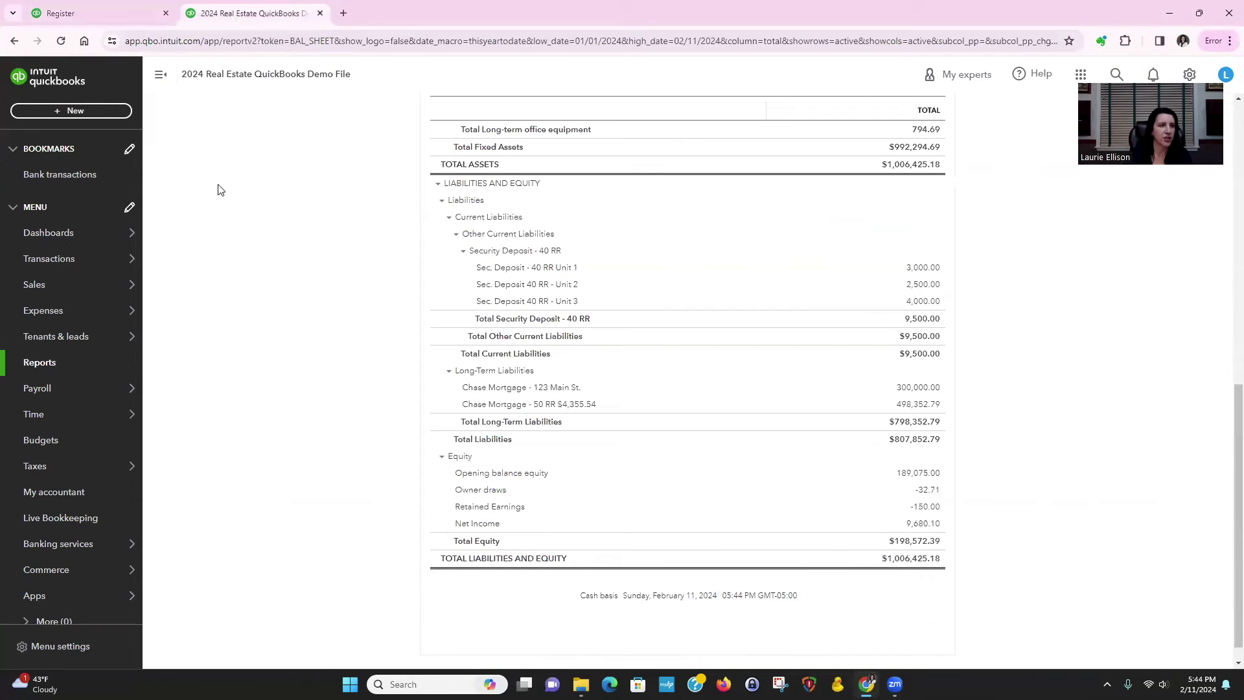
{"action": "left_click", "coordinate": [61, 42]}
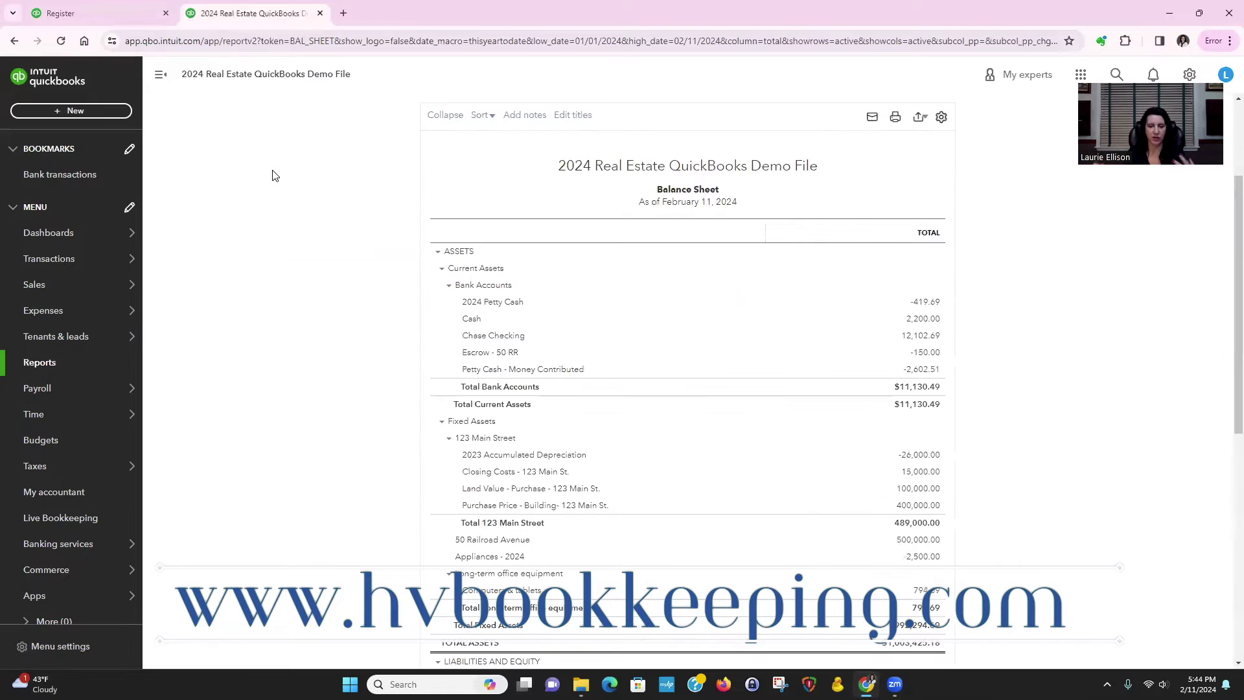
{"action": "scroll", "coordinate": [1113, 597], "scroll_direction": "down", "scroll_amount": 4}
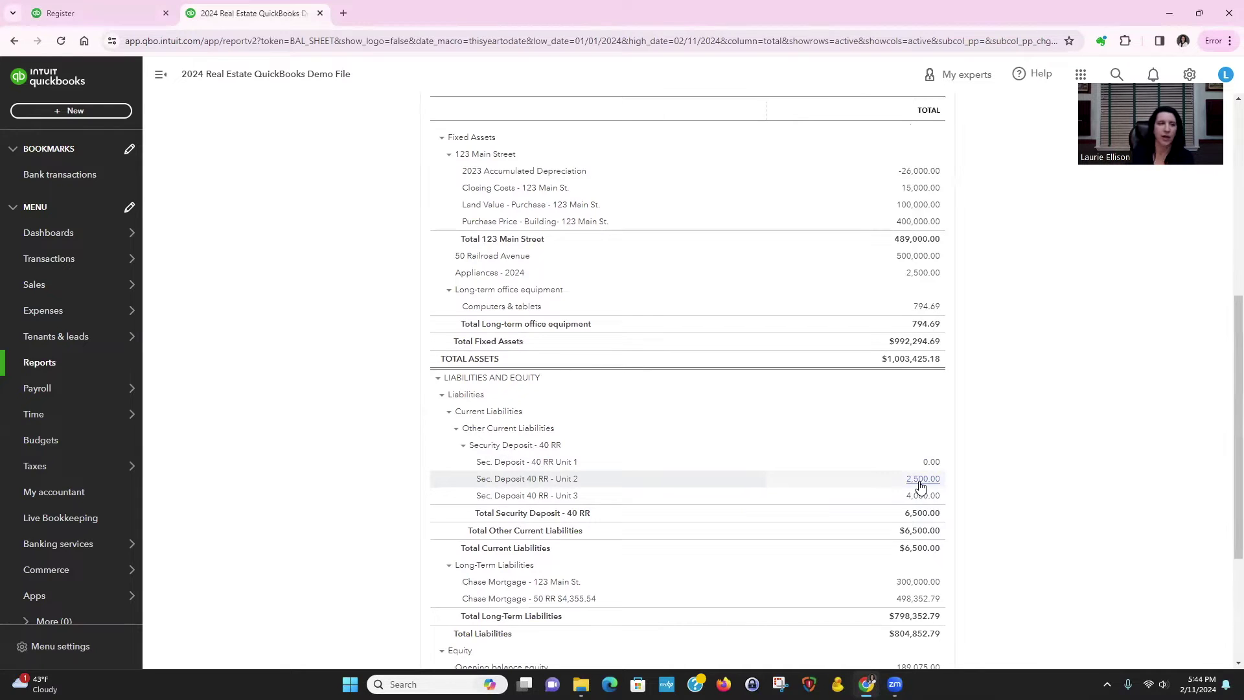
Step: Start check 154 in the Chase Checking register, adding the payee as a new Tenant
{"action": "left_click", "coordinate": [95, 13]}
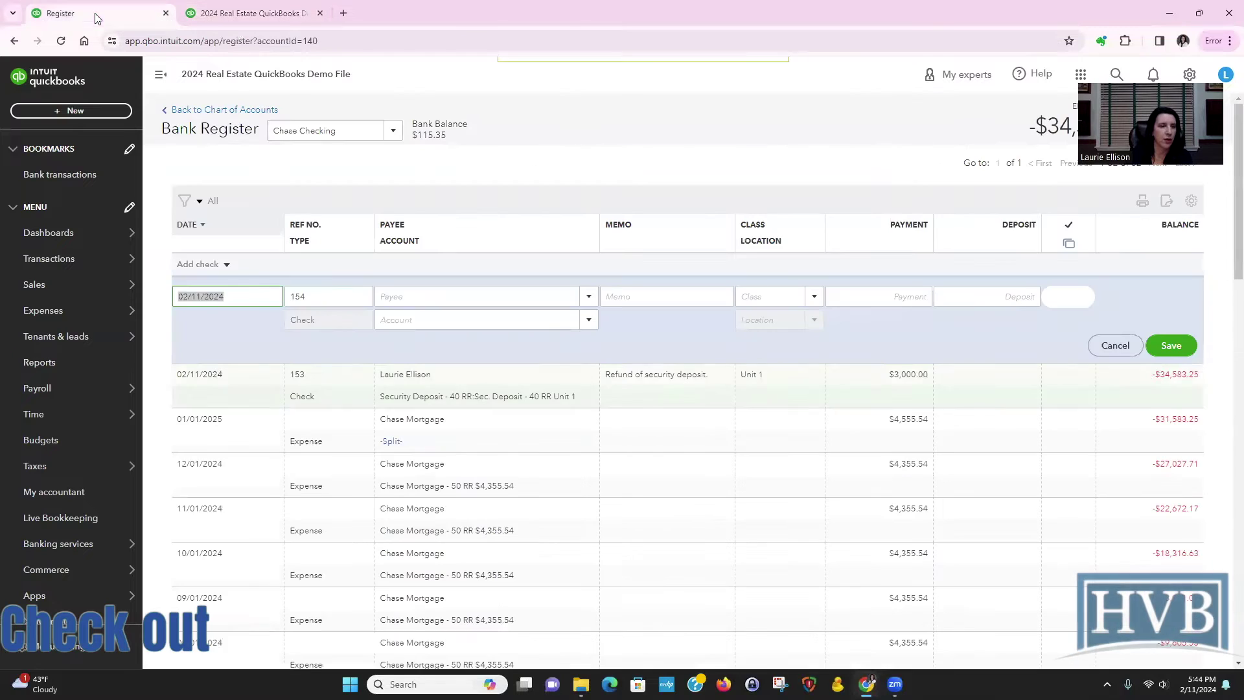
{"action": "key", "text": "Tab"}
{"action": "key", "text": "Tab"}
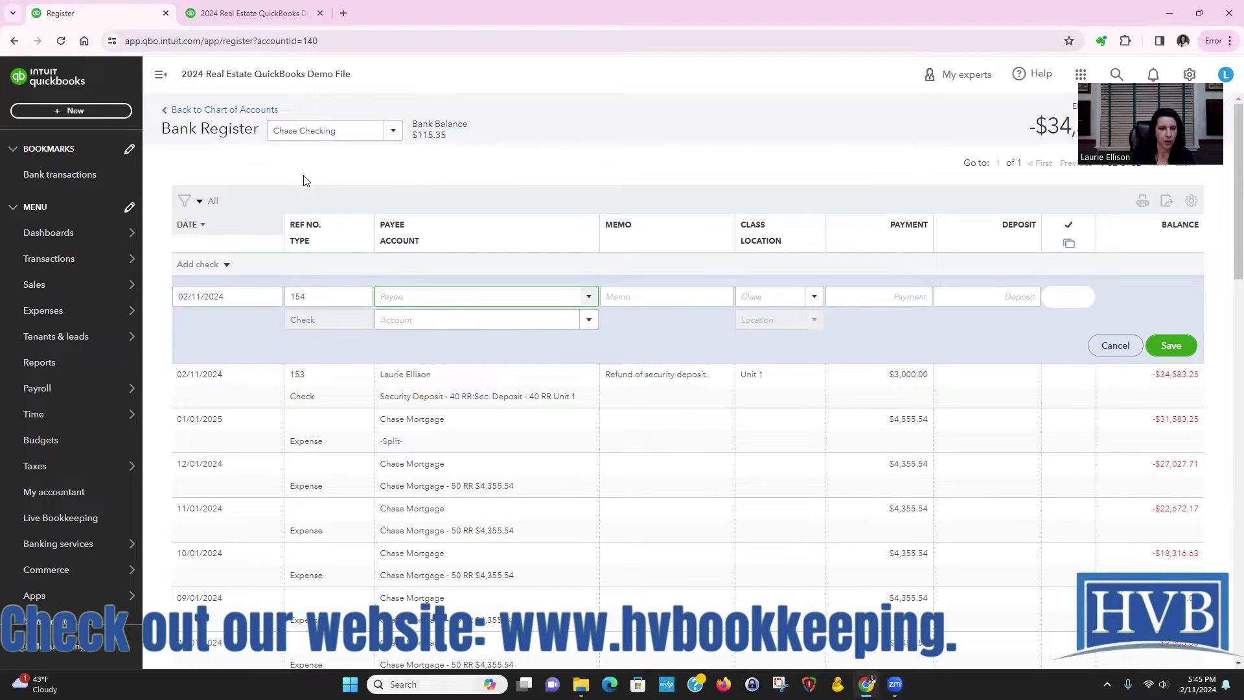
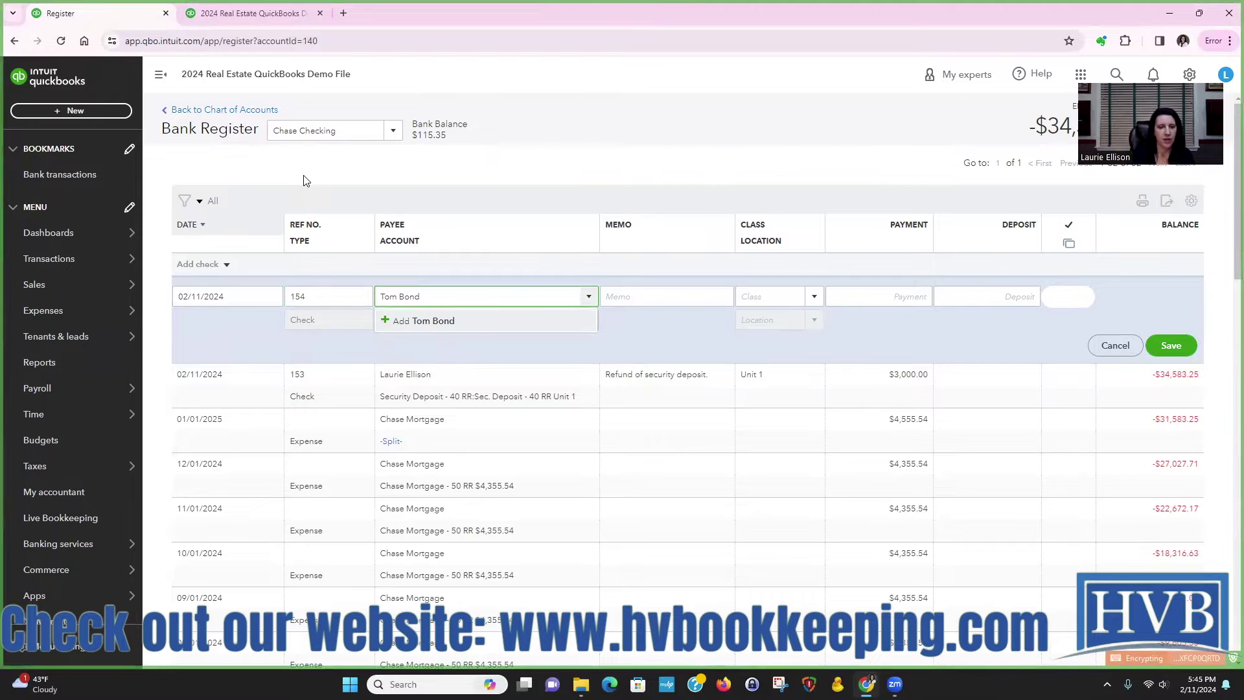
{"action": "left_click", "coordinate": [424, 321]}
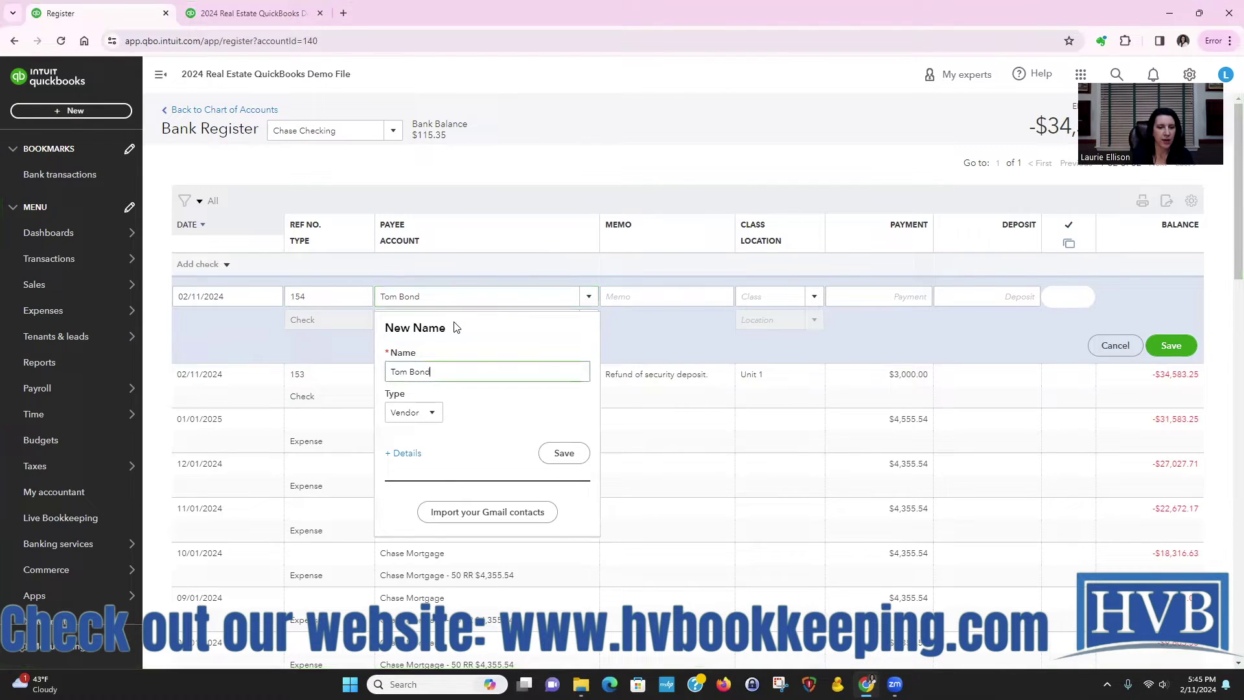
{"action": "left_click", "coordinate": [421, 412]}
{"action": "left_click", "coordinate": [406, 456]}
{"action": "left_click", "coordinate": [564, 453]}
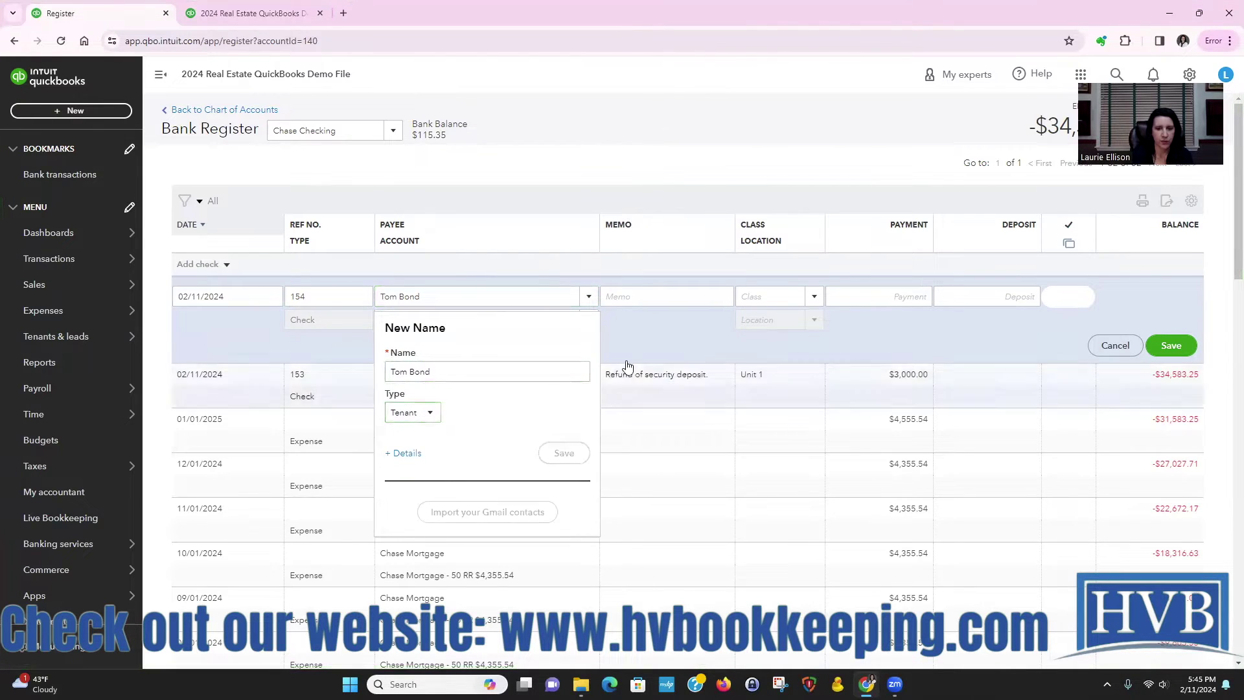
Step: Enter memo 'Partial Return of security deposit. Keeping $500.00', class Unit 2, and 2000 to Sec. Deposit 40 RR - Unit 2
{"action": "left_click", "coordinate": [621, 296]}
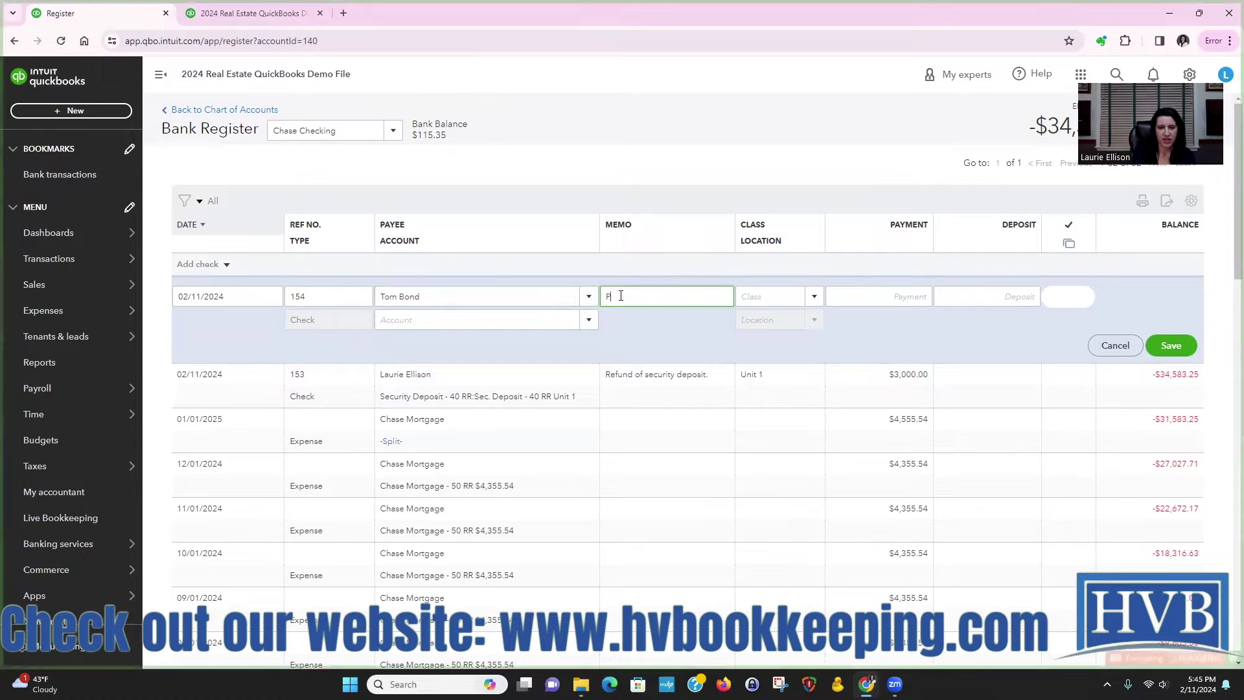
{"action": "type", "text": "Partial "}
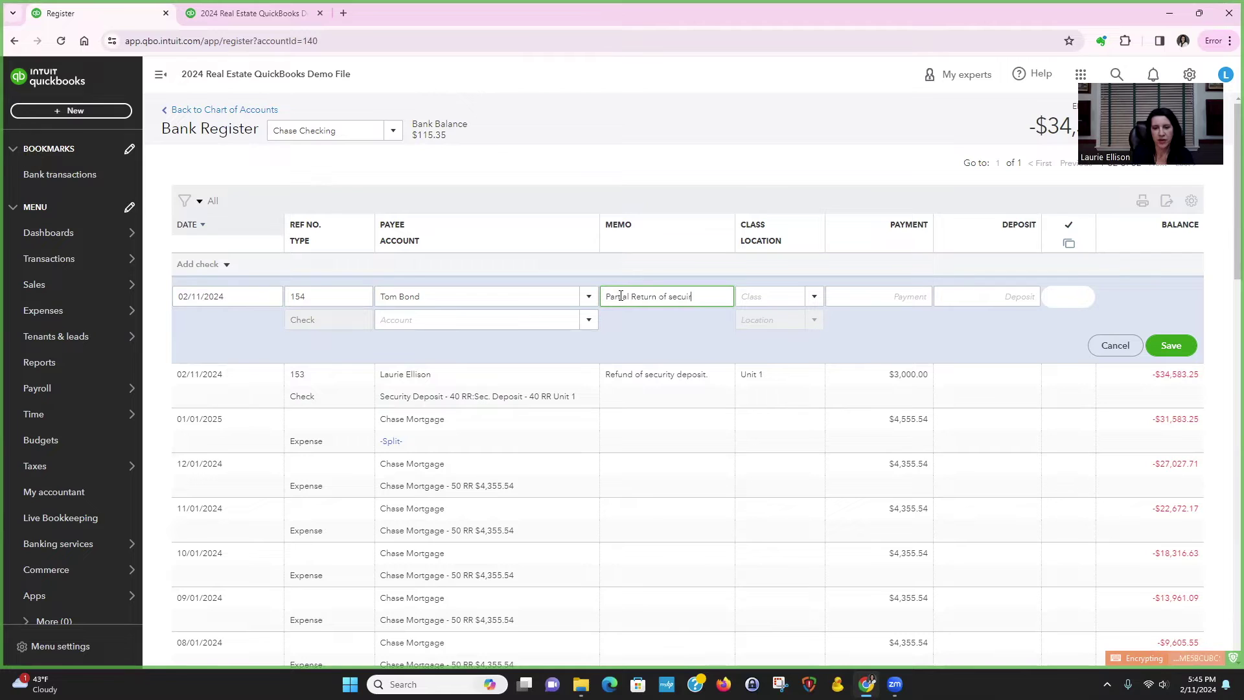
{"action": "type", "text": "Return of secur"}
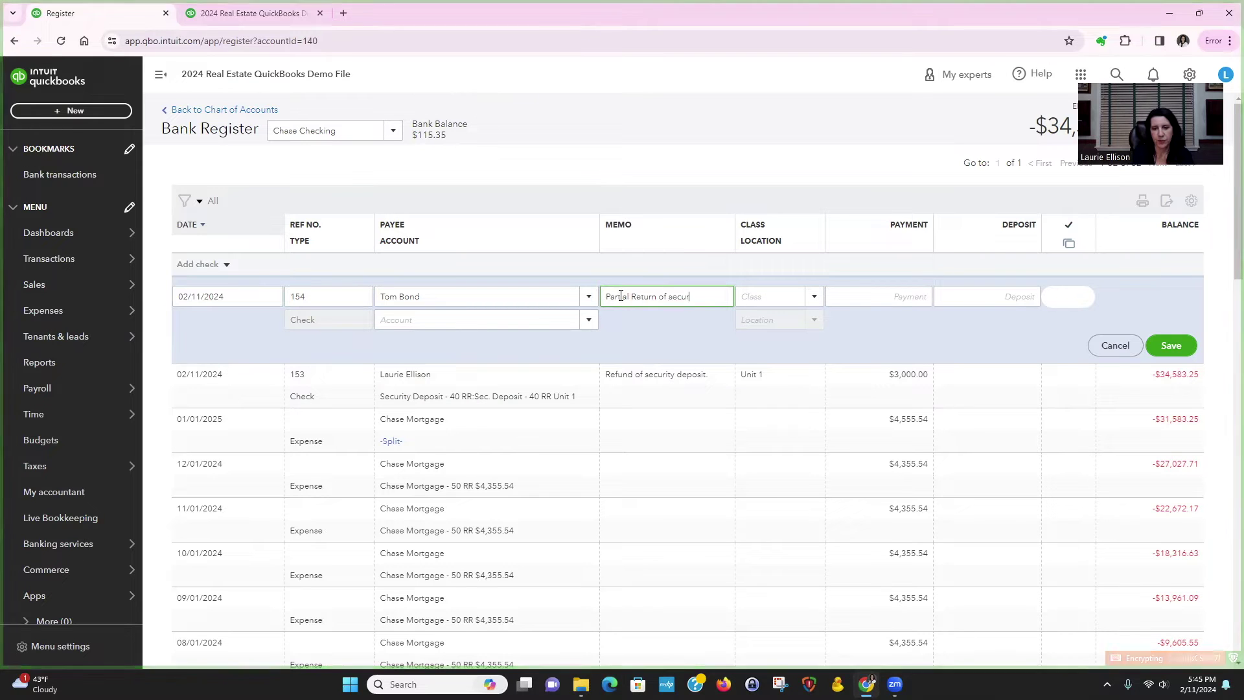
{"action": "type", "text": "ity deposit.  "}
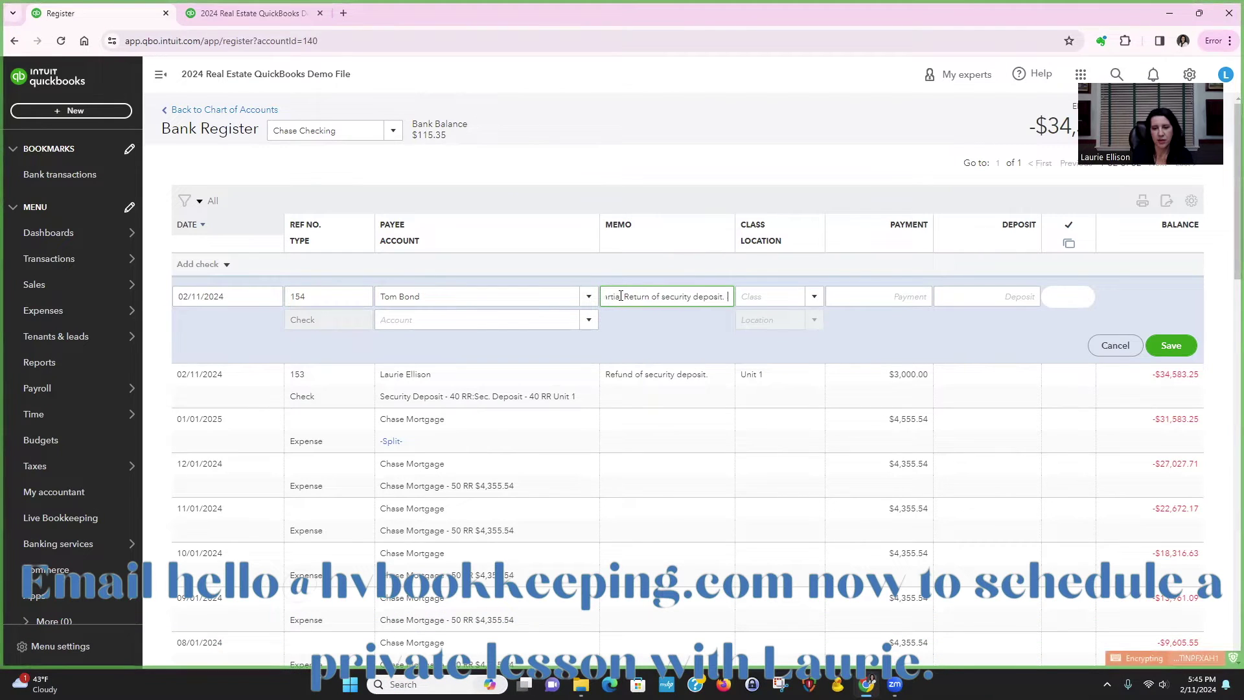
{"action": "type", "text": "Keeping $500.00"}
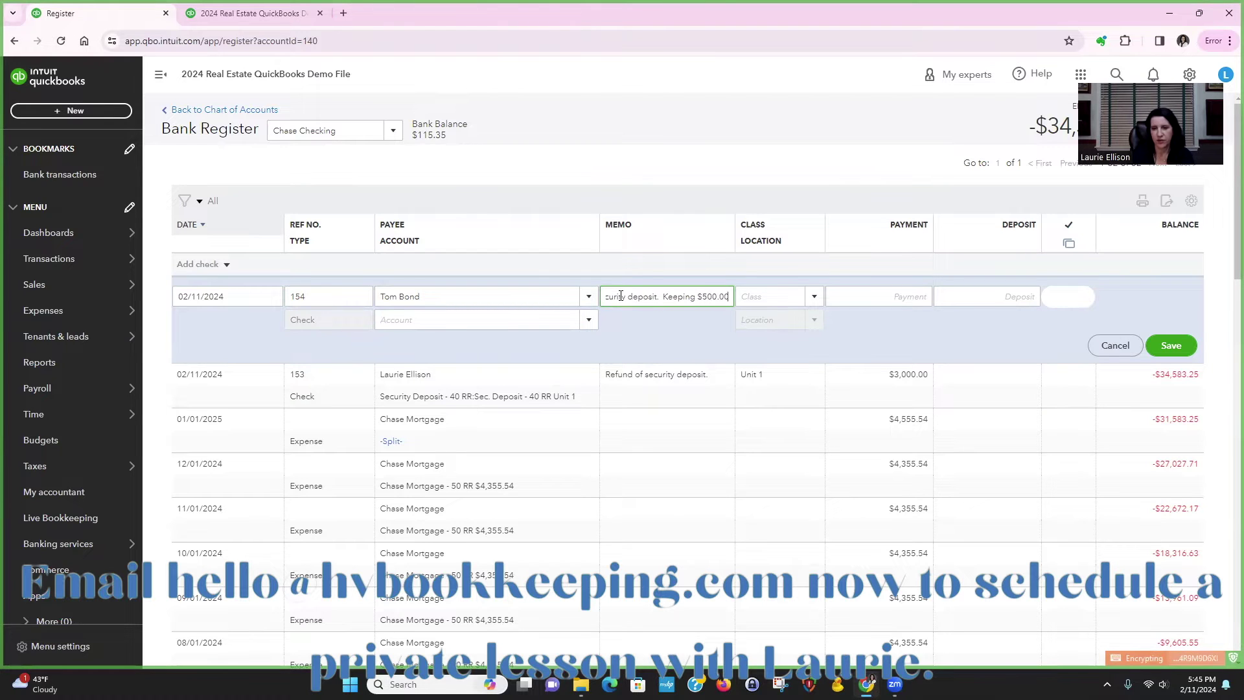
{"action": "key", "text": "Tab"}
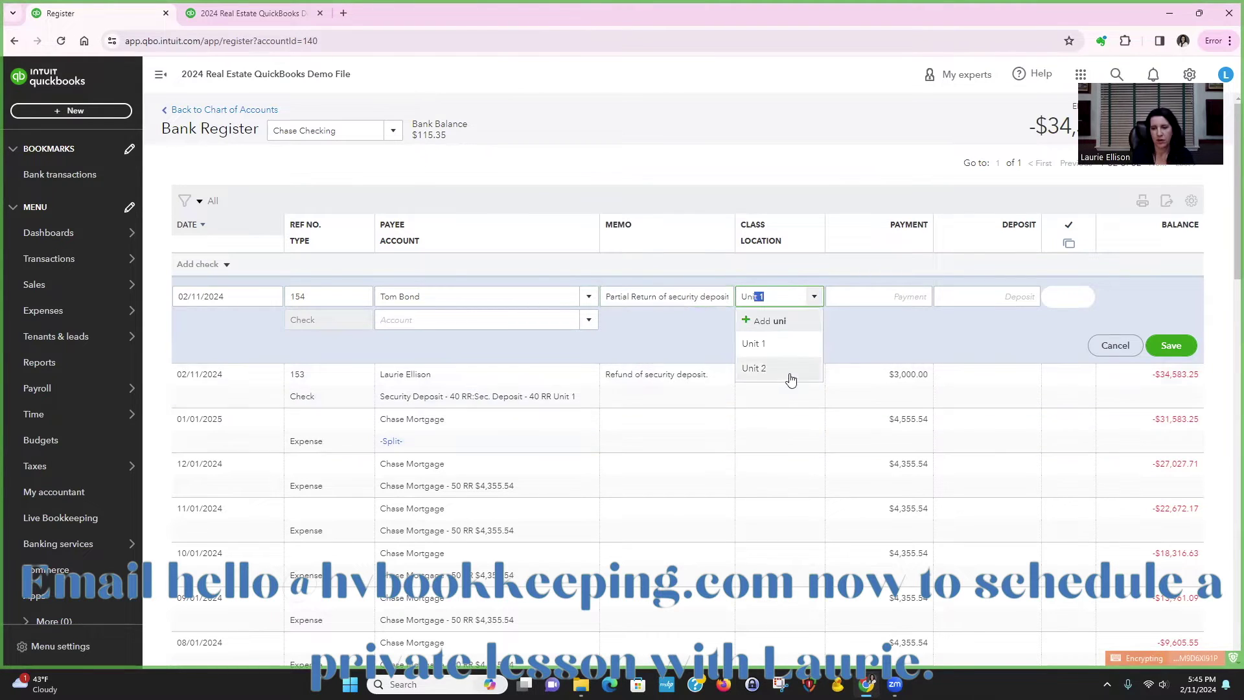
{"action": "left_click", "coordinate": [787, 374]}
{"action": "left_click", "coordinate": [901, 293]}
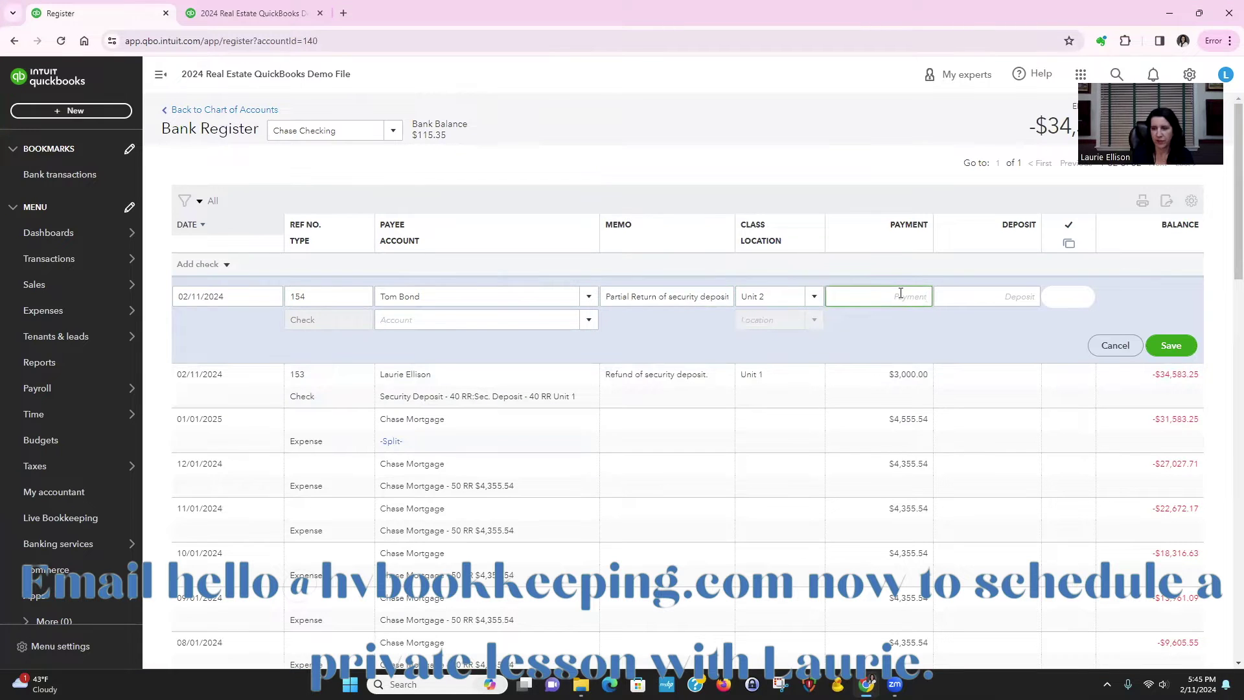
{"action": "type", "text": "2000"}
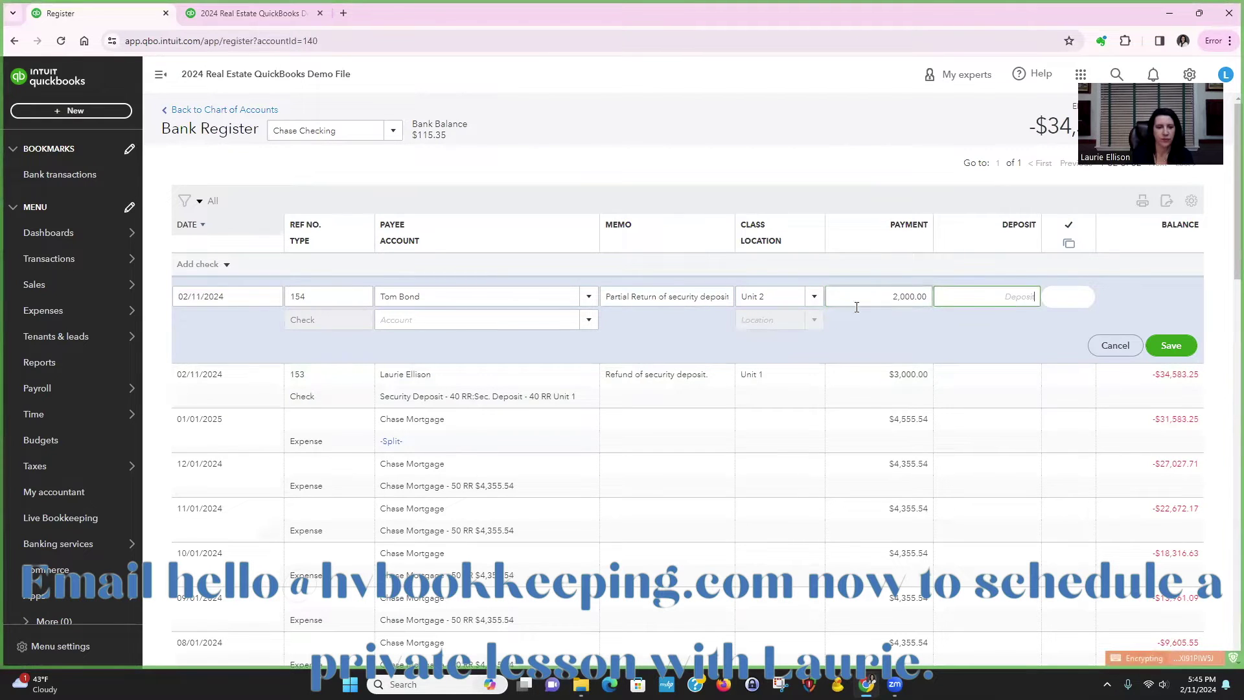
{"action": "key", "text": "Tab"}
{"action": "type", "text": "sec"}
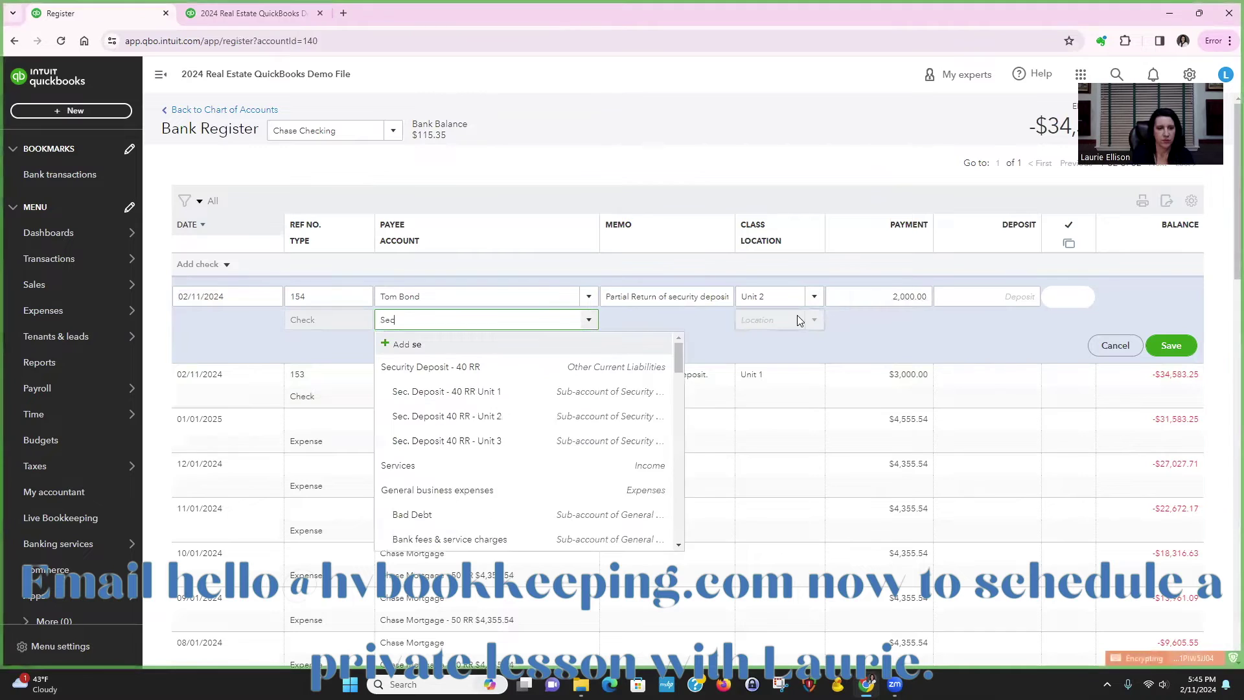
{"action": "left_click", "coordinate": [575, 417]}
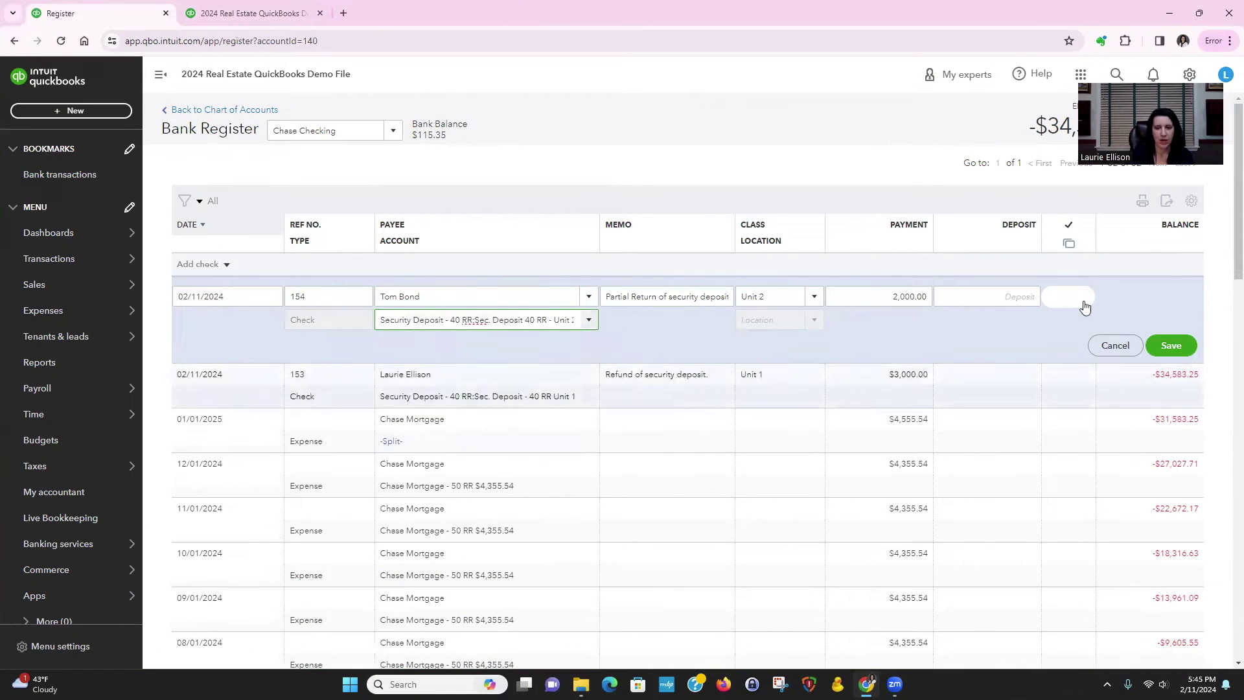
Step: Save check 154 and reload the Balance Sheet to include it
{"action": "left_click", "coordinate": [1173, 344]}
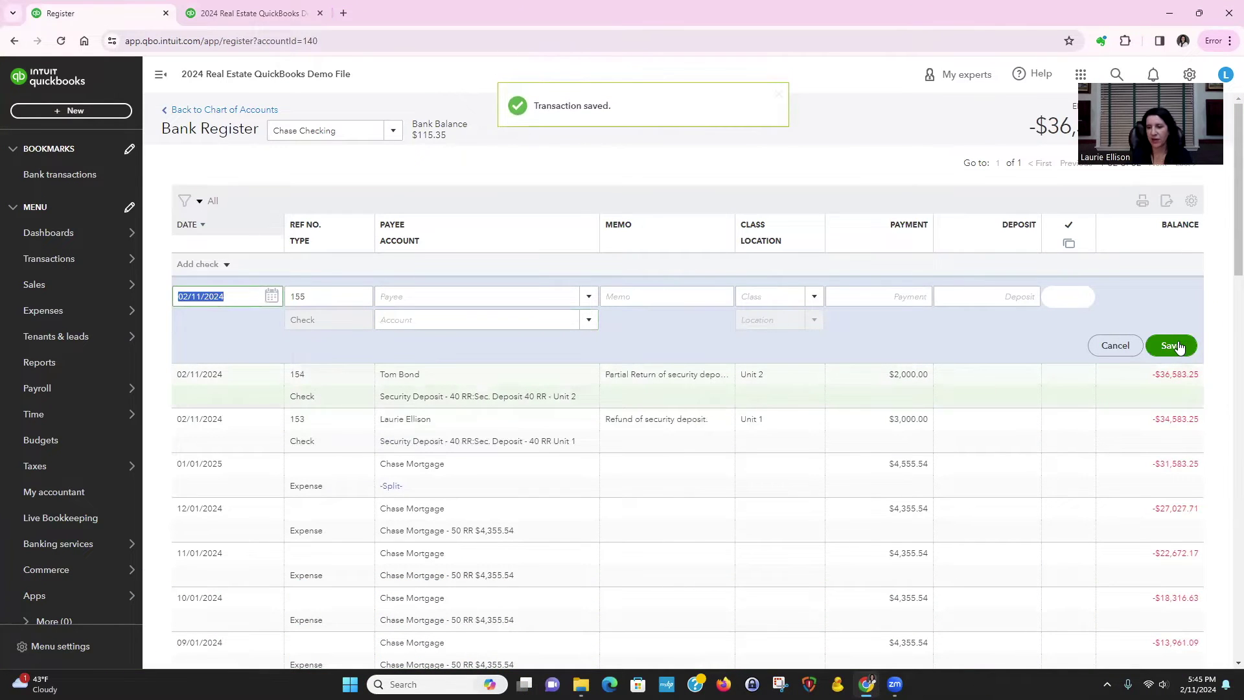
{"action": "left_click", "coordinate": [229, 16]}
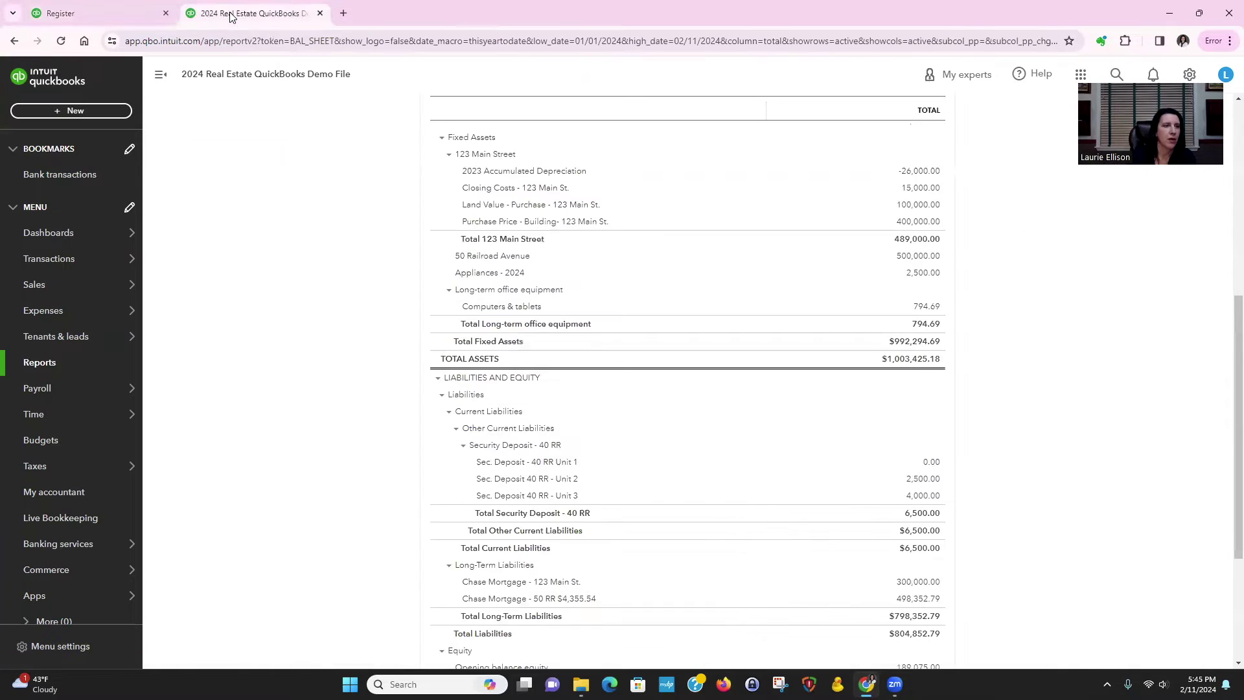
{"action": "left_click", "coordinate": [60, 42]}
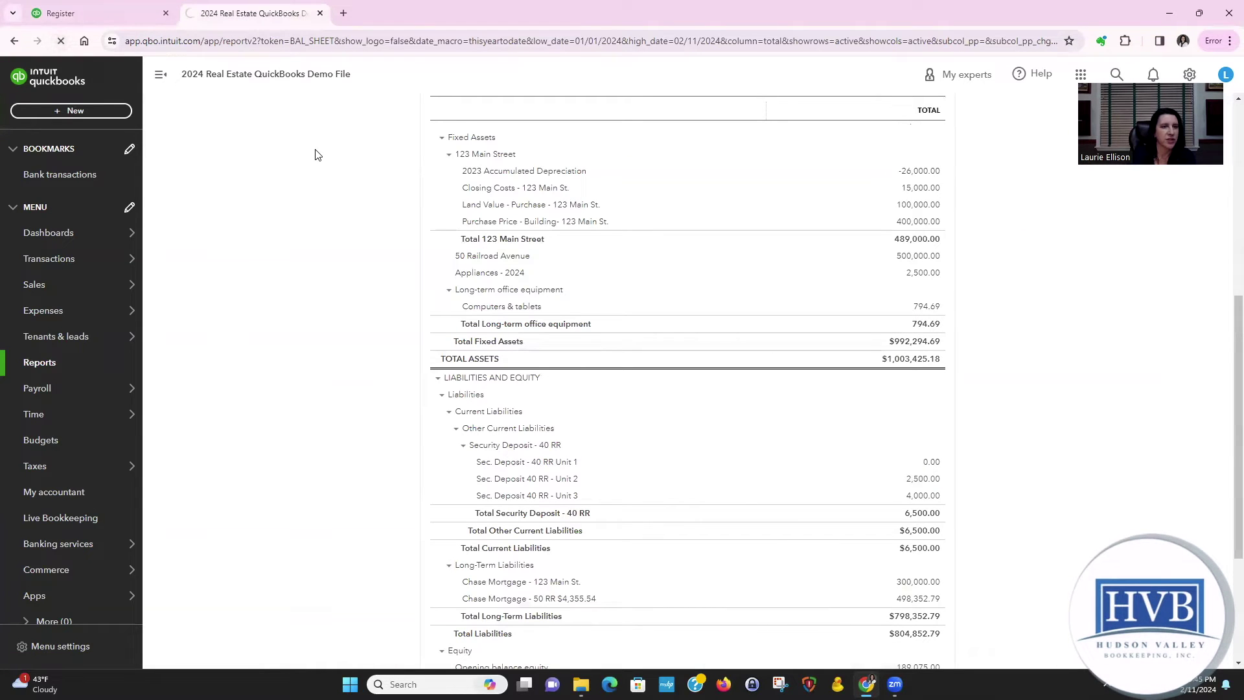
Step: Load the Chase Checking register's address in a new browser tab
{"action": "left_click", "coordinate": [83, 12]}
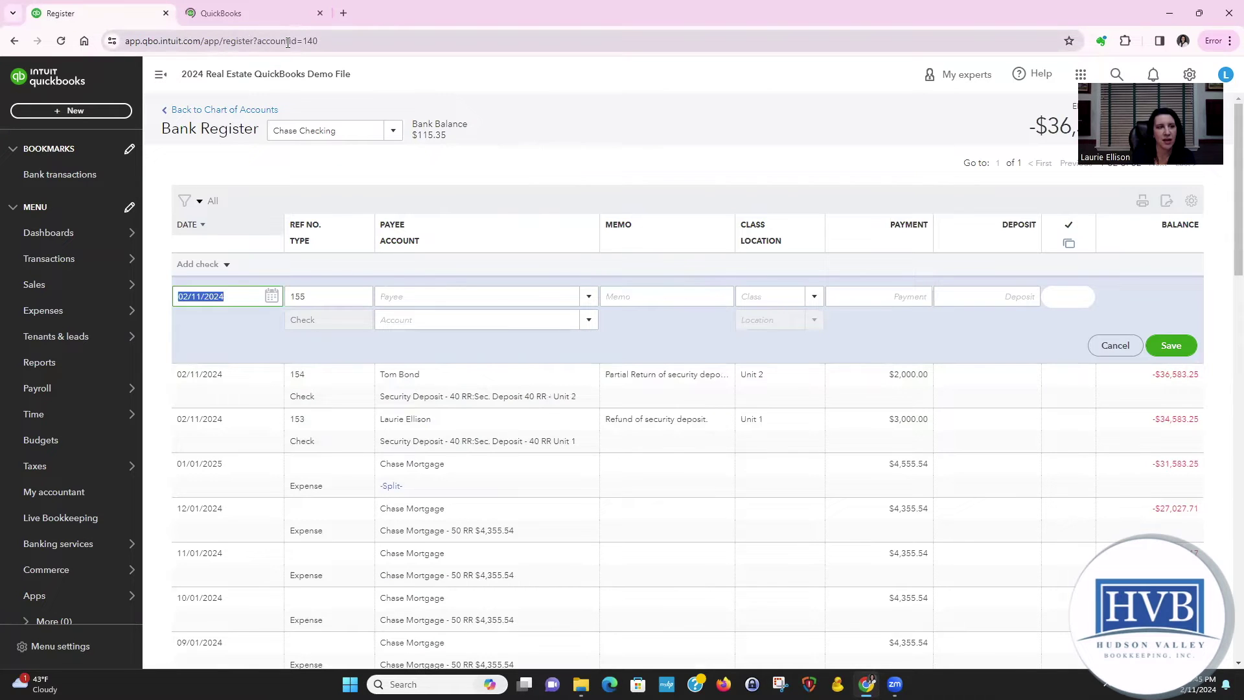
{"action": "left_click", "coordinate": [289, 42]}
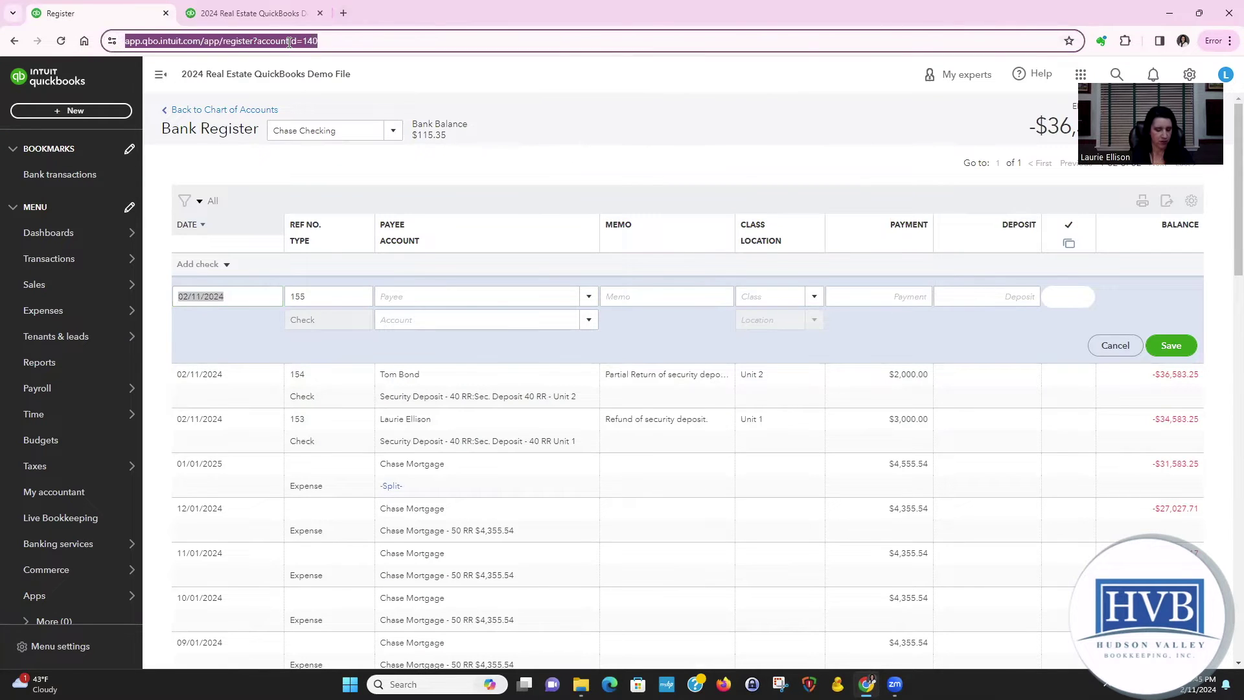
{"action": "key", "text": "ctrl+t"}
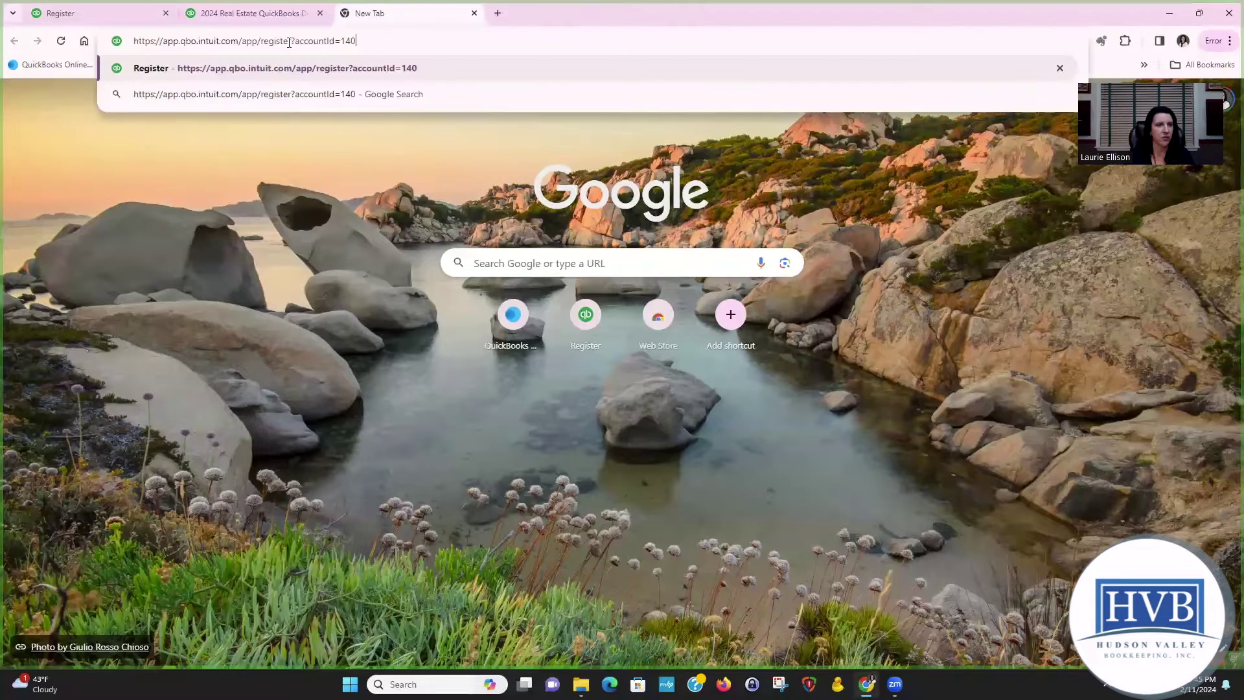
{"action": "key", "text": "Return"}
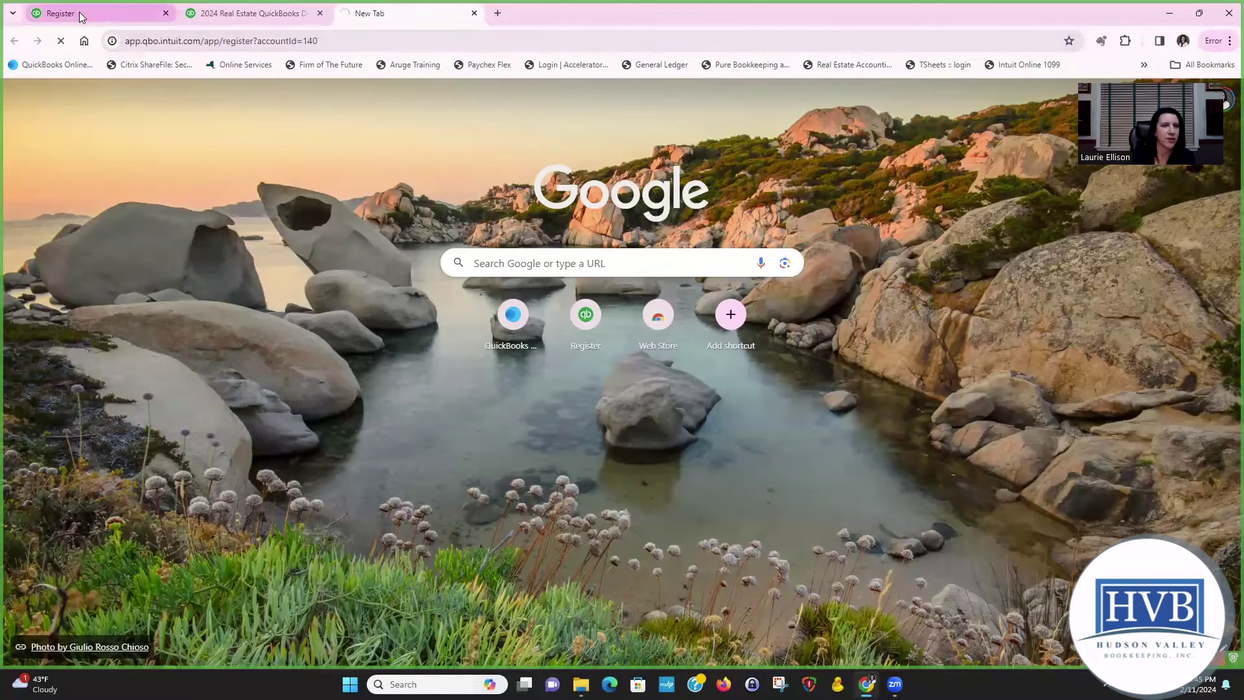
Step: Recheck the Balance Sheet, where Unit 2's security deposit now shows 500.00
{"action": "left_click", "coordinate": [81, 14]}
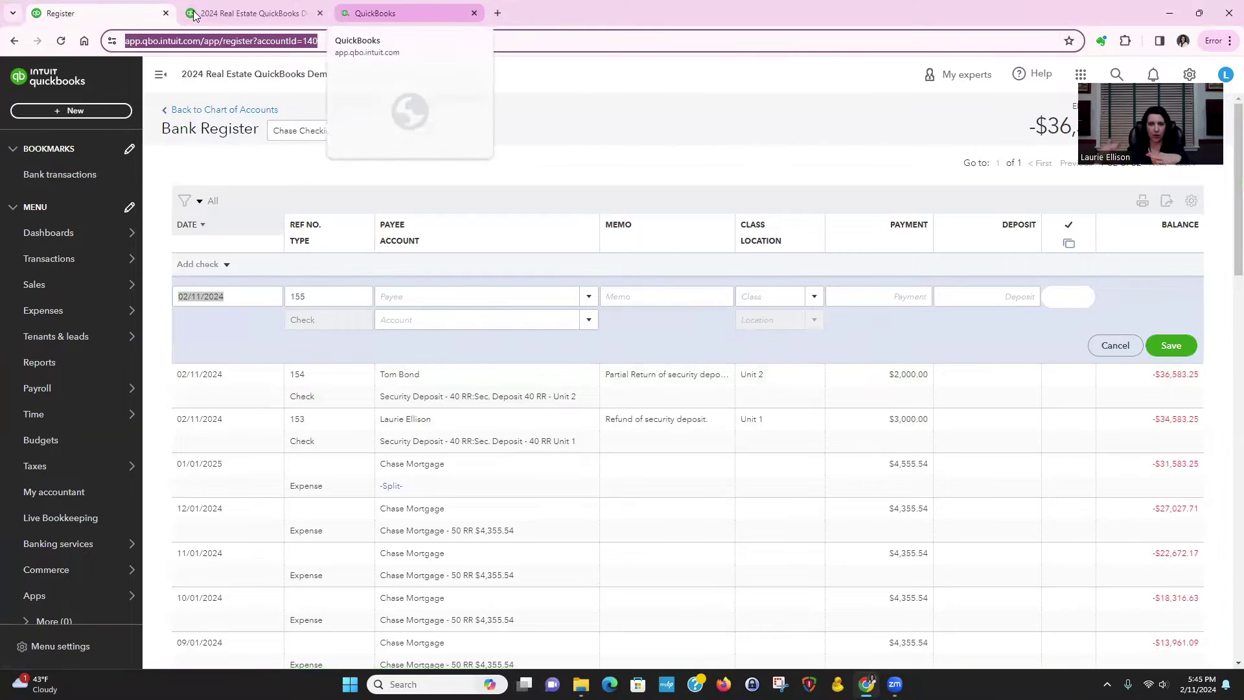
{"action": "left_click", "coordinate": [249, 13]}
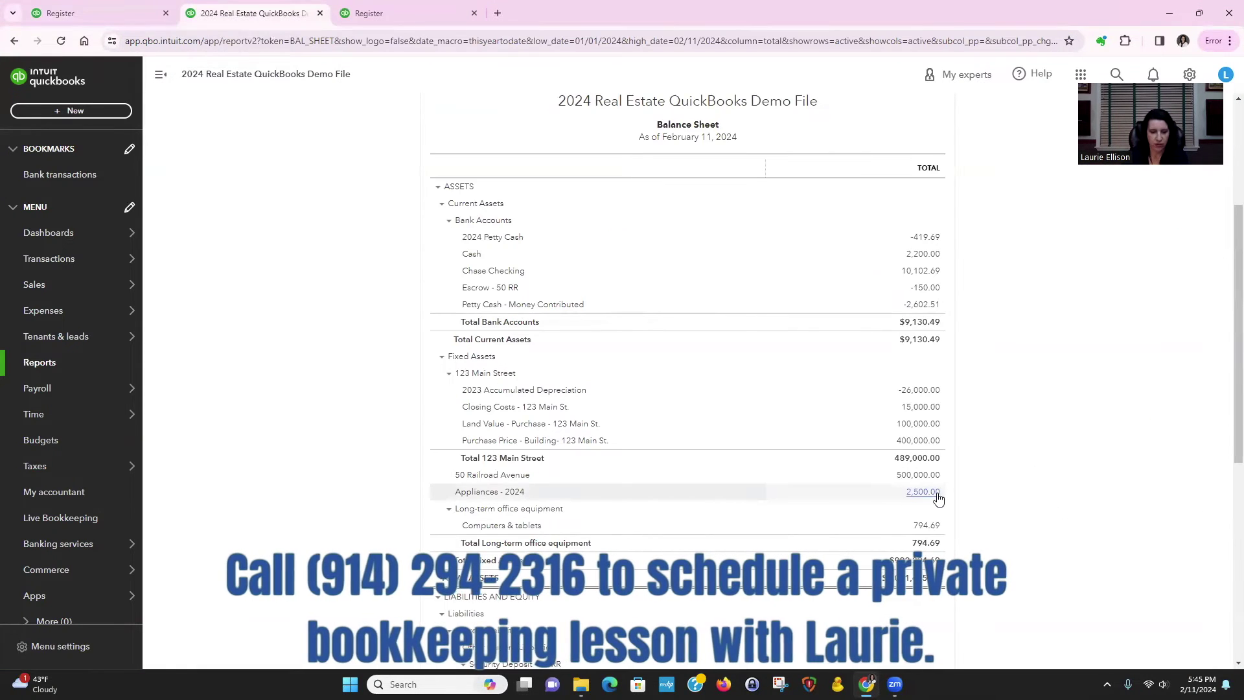
{"action": "scroll", "coordinate": [1009, 516], "scroll_direction": "down", "scroll_amount": 4}
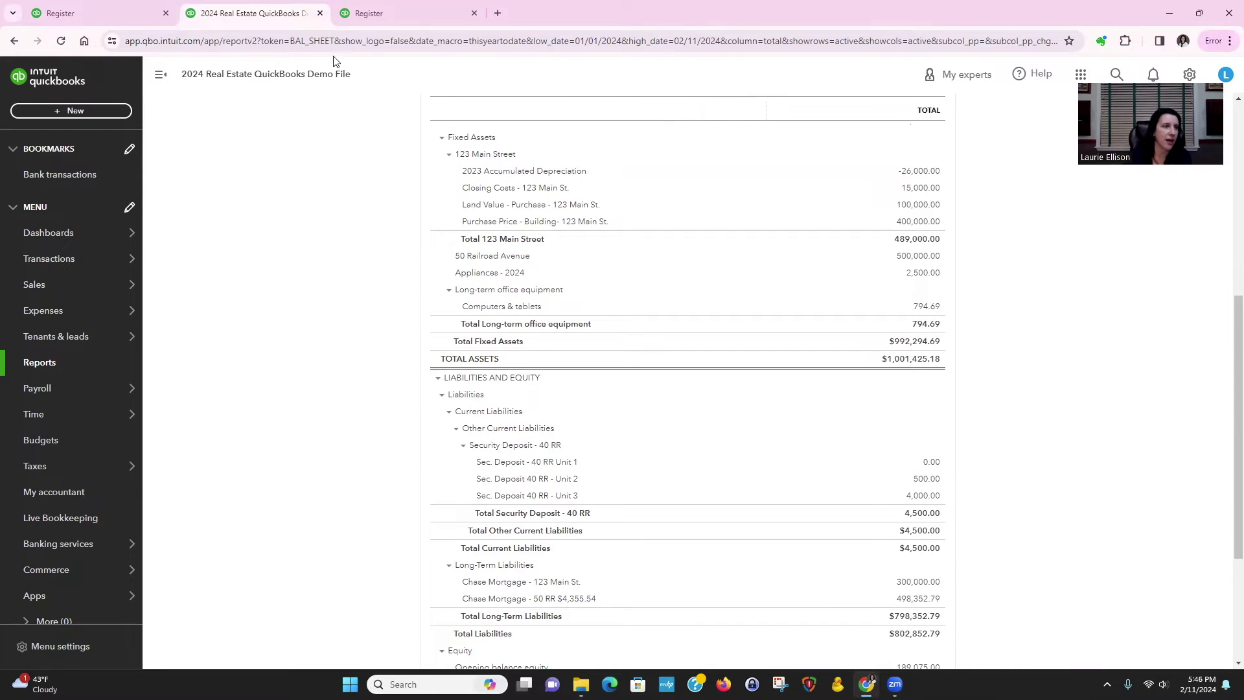
{"action": "left_click", "coordinate": [119, 12]}
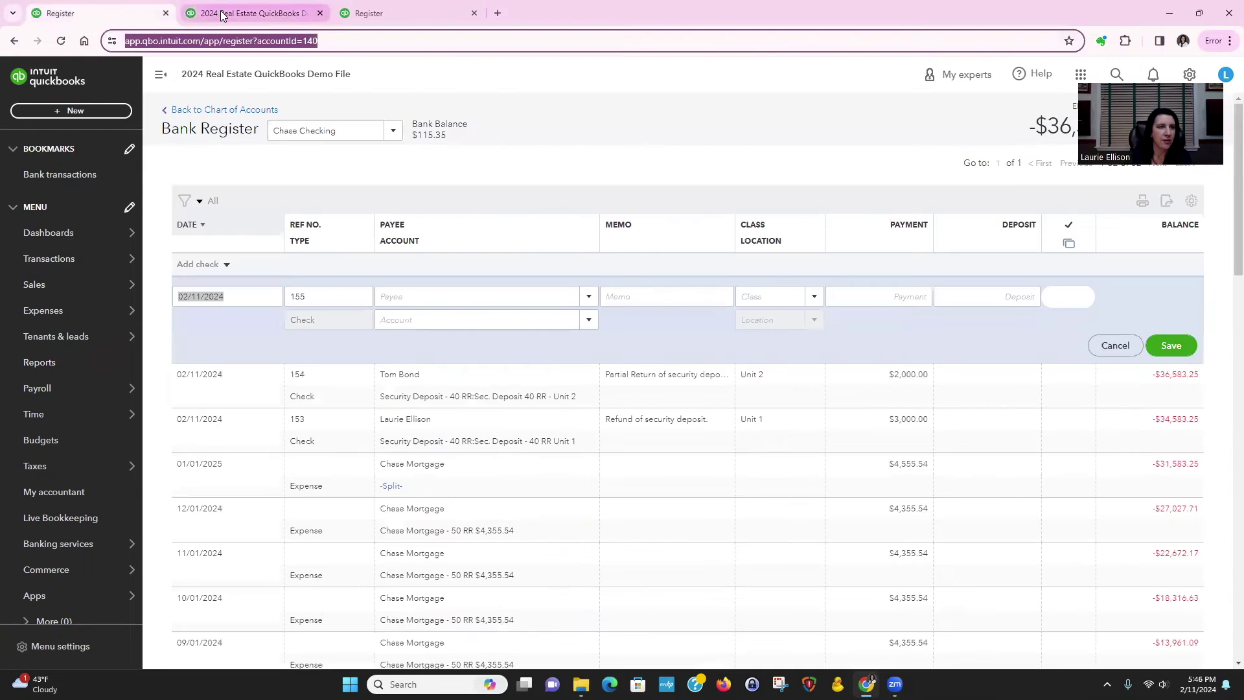
Step: Filter the Chart of Accounts by 'se' and view the Sec. Deposit 40 RR - Unit 2 register
{"action": "left_click", "coordinate": [368, 13]}
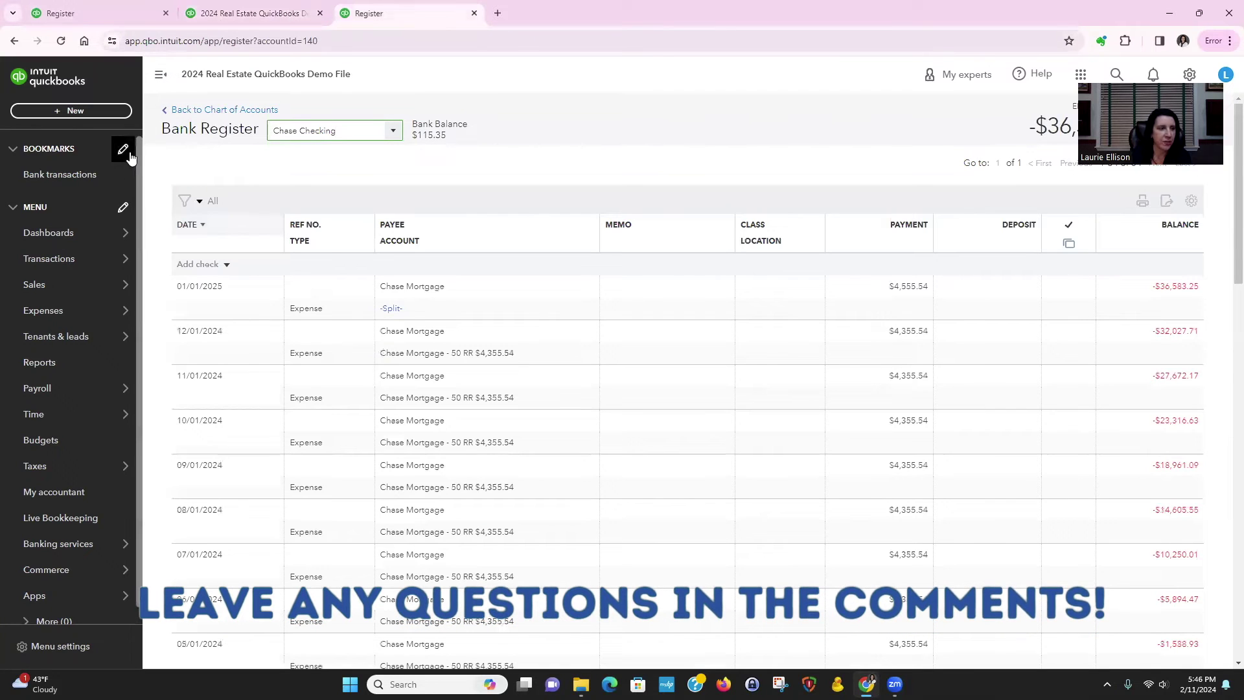
{"action": "mouse_move", "coordinate": [66, 265]}
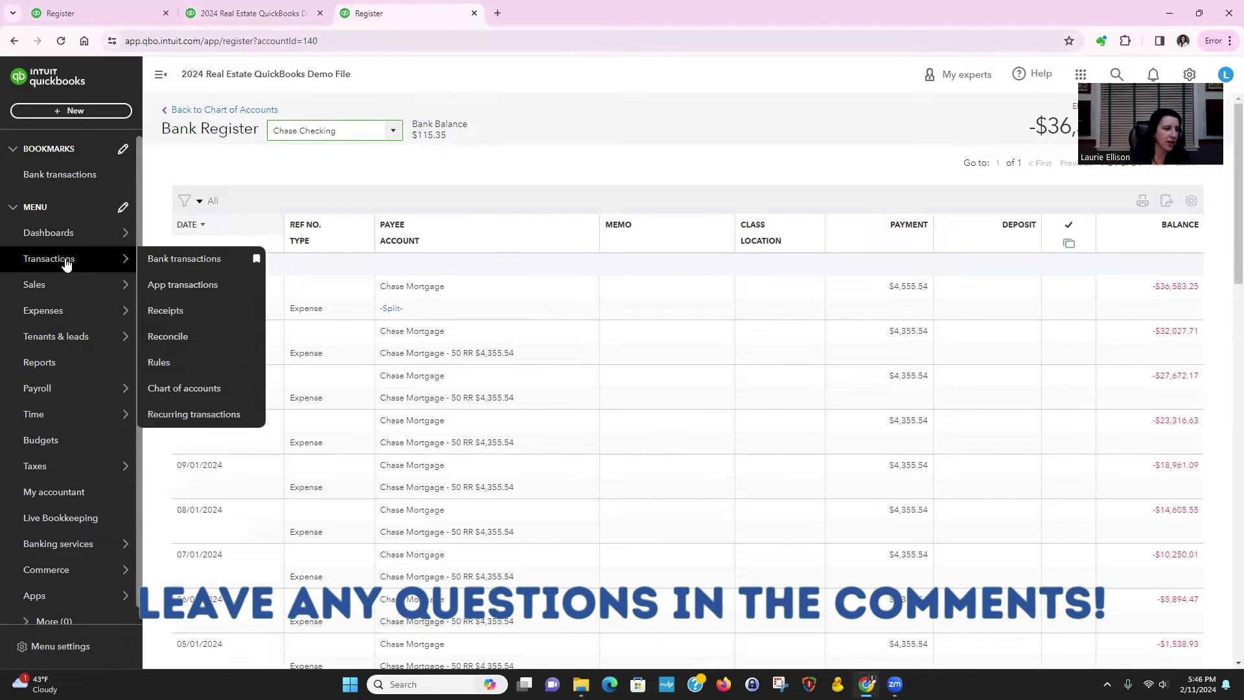
{"action": "left_click", "coordinate": [200, 391]}
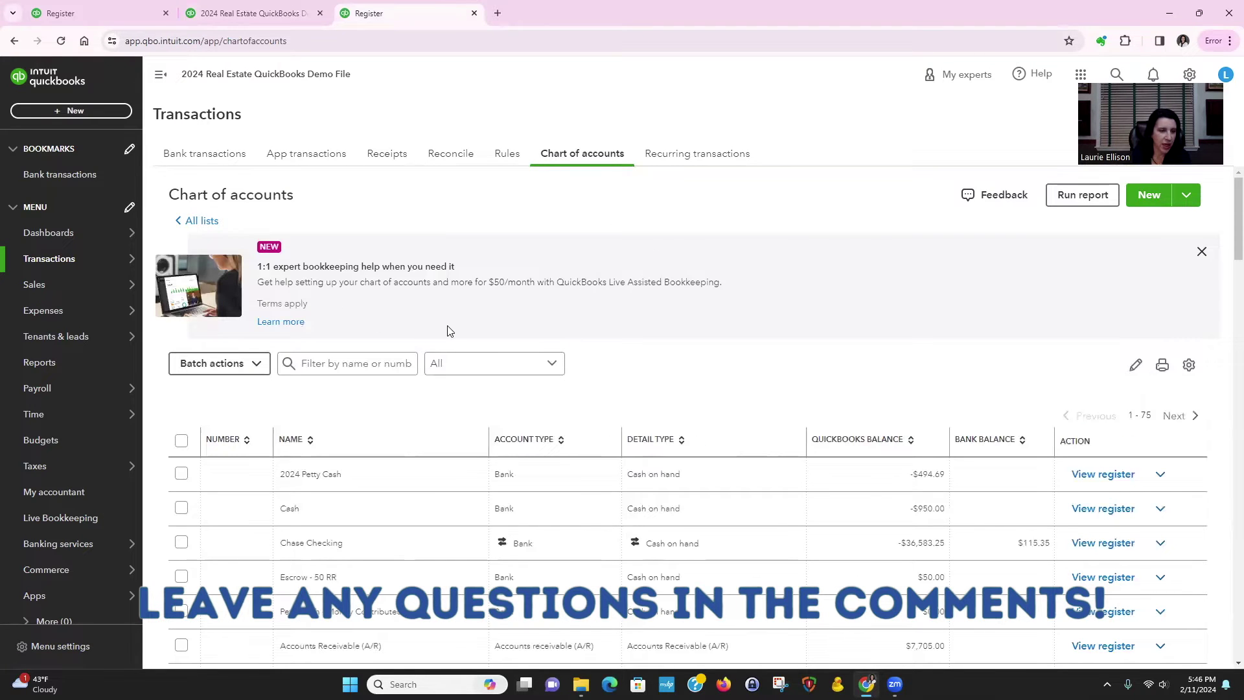
{"action": "left_click", "coordinate": [1201, 251]}
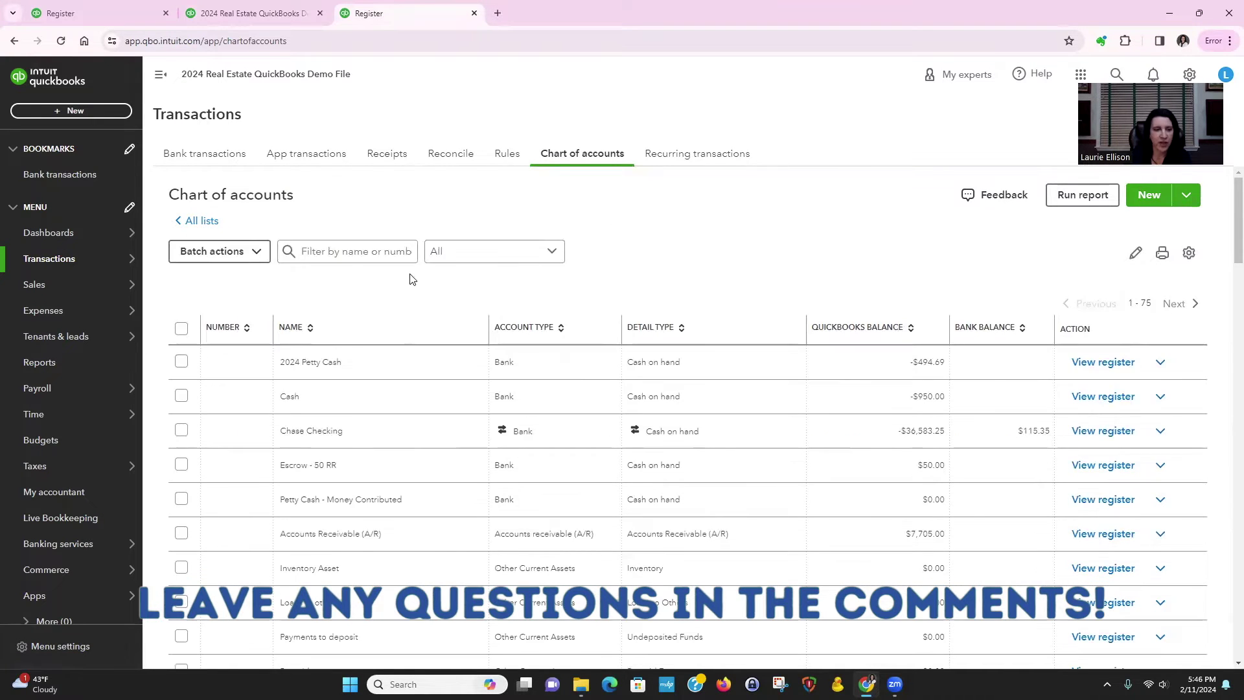
{"action": "left_click", "coordinate": [349, 251]}
{"action": "type", "text": "sec"}
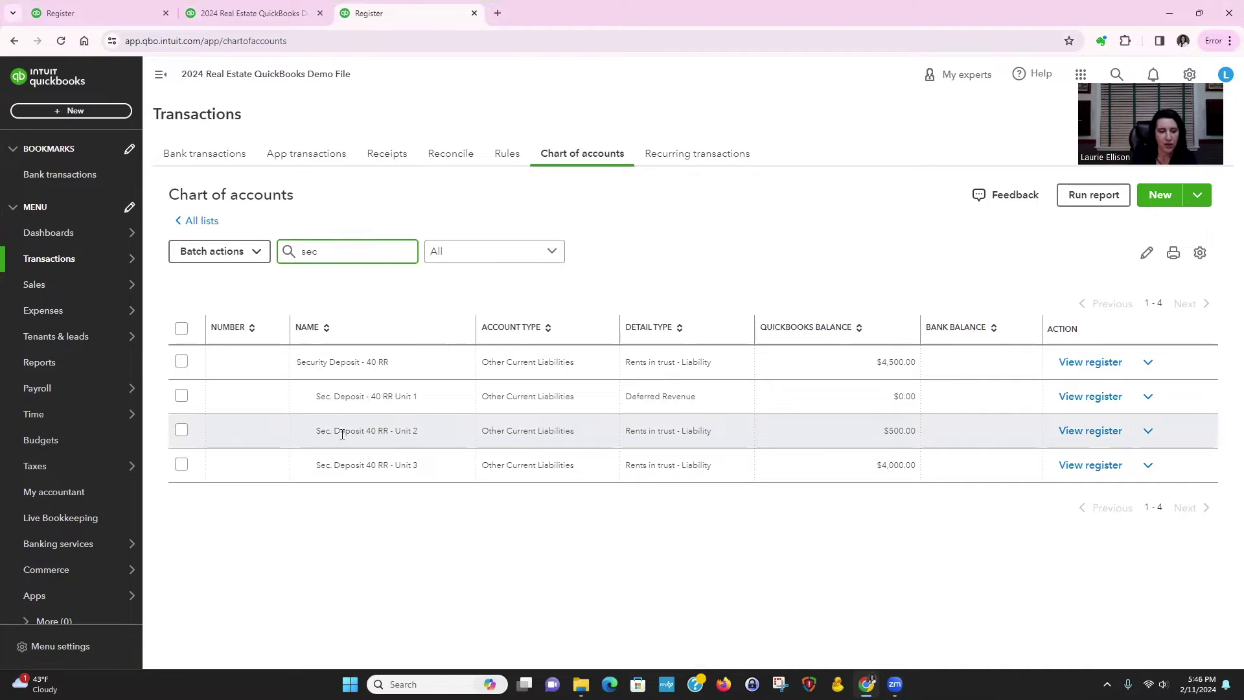
{"action": "left_click", "coordinate": [1091, 430]}
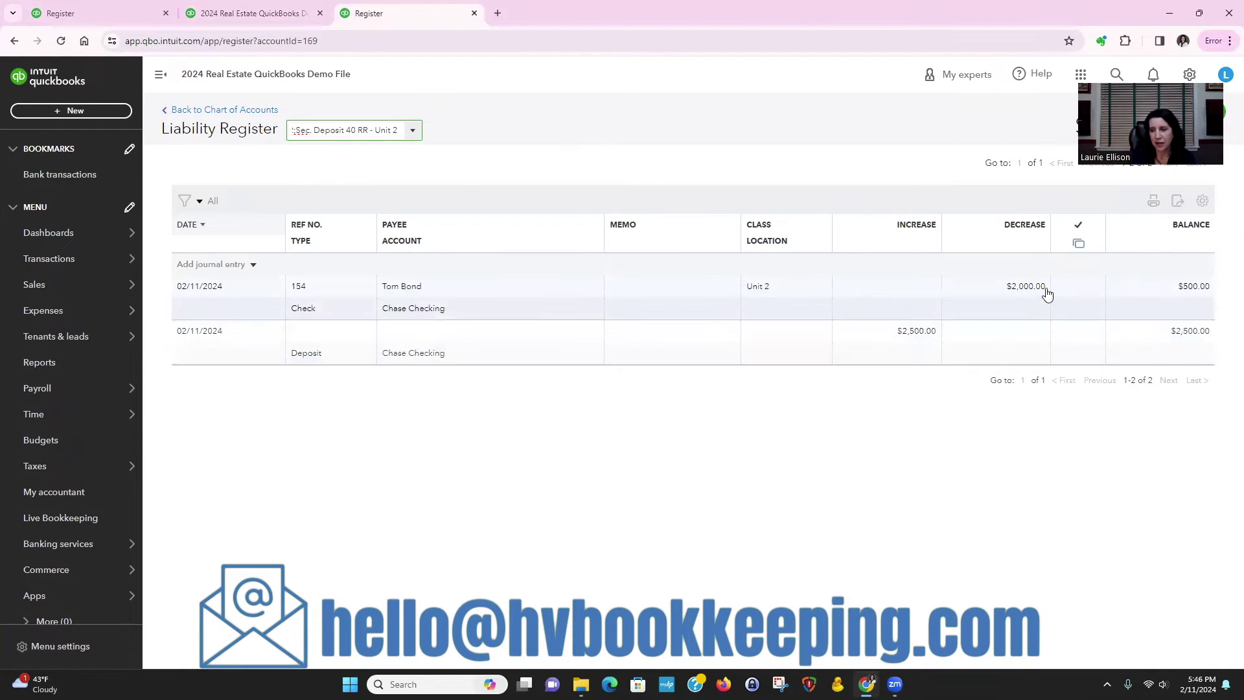
Step: Save a journal entry decreasing the deposit by 500, class Unit 2, into Unit 2 - 40 RR income
{"action": "left_click", "coordinate": [206, 266]}
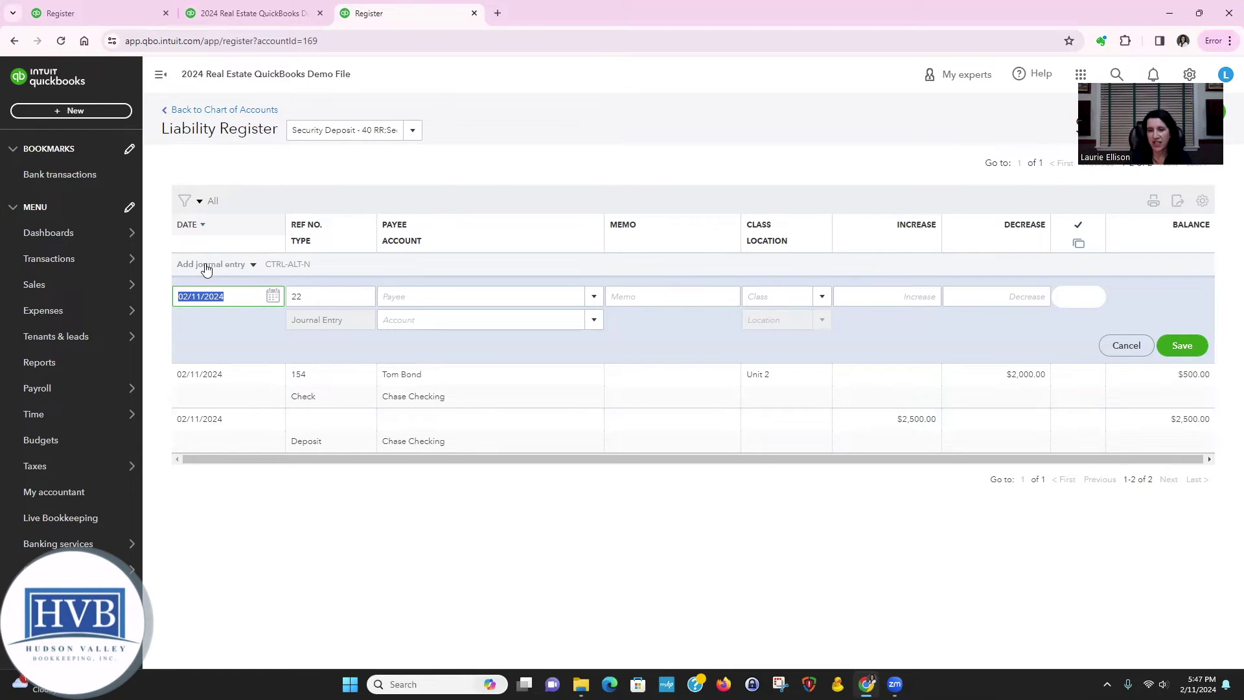
{"action": "key", "text": "Tab"}
{"action": "key", "text": "Tab"}
{"action": "key", "text": "Tab"}
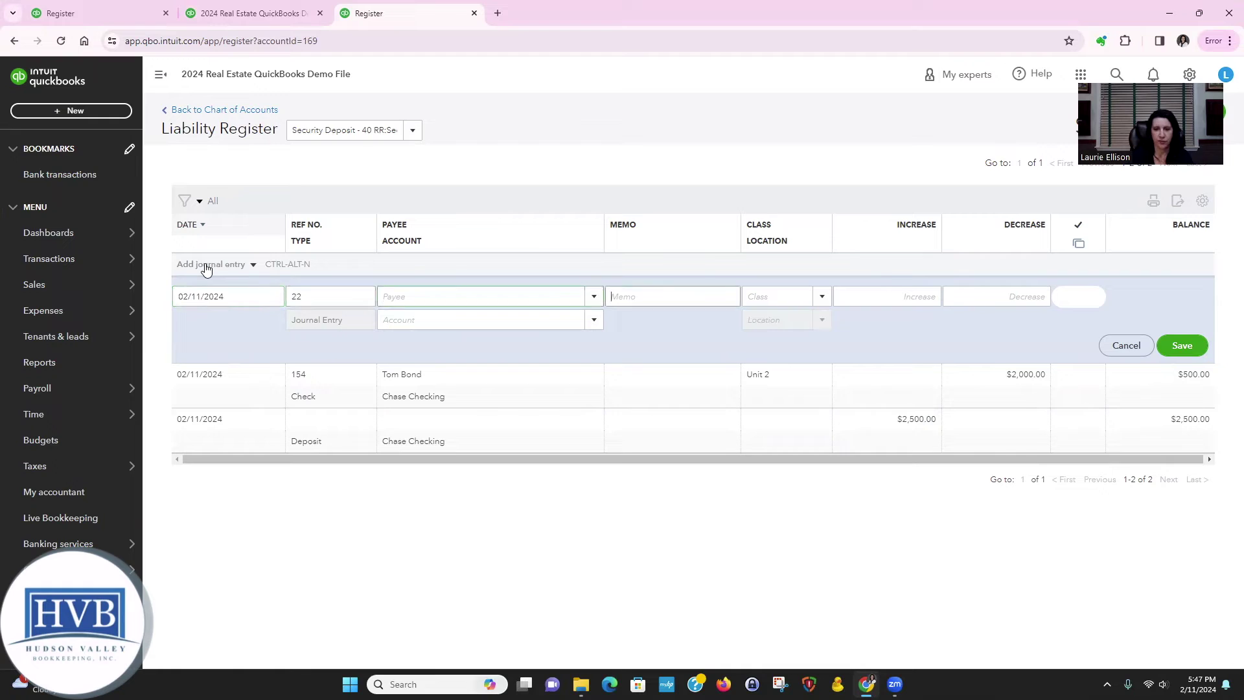
{"action": "type", "text": "Using S"}
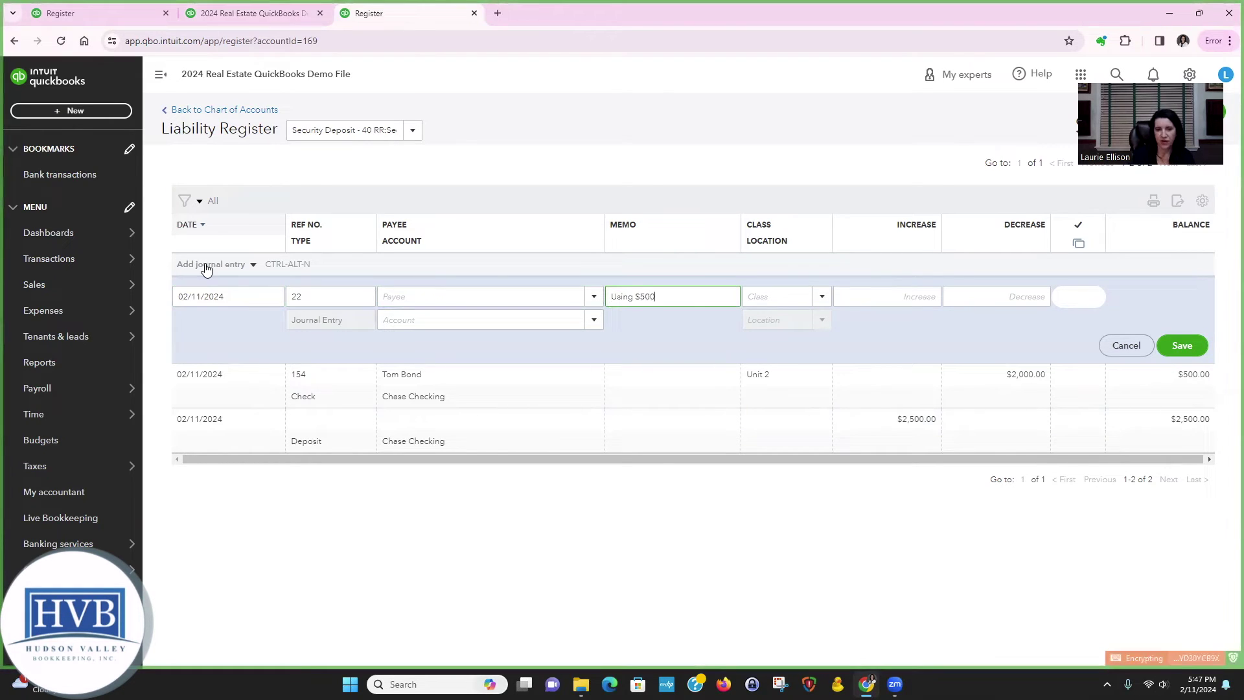
{"action": "type", "text": "500 of security deposit."}
{"action": "key", "text": "Tab"}
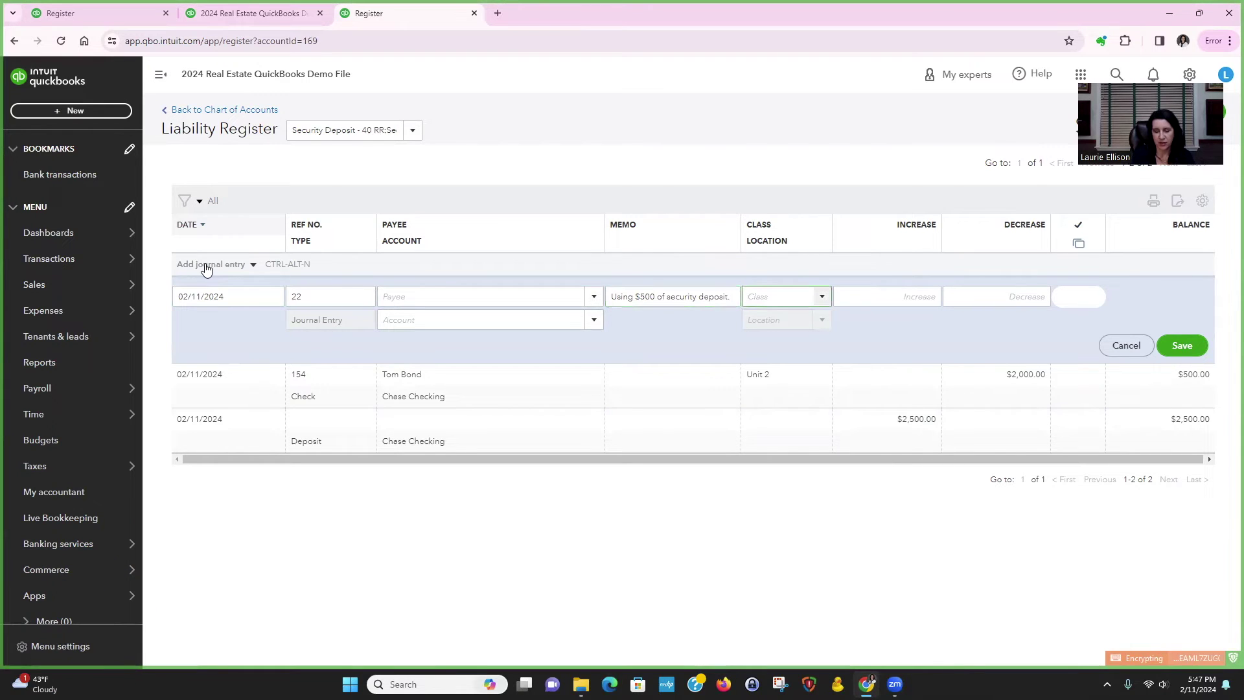
{"action": "type", "text": "Unit 1"}
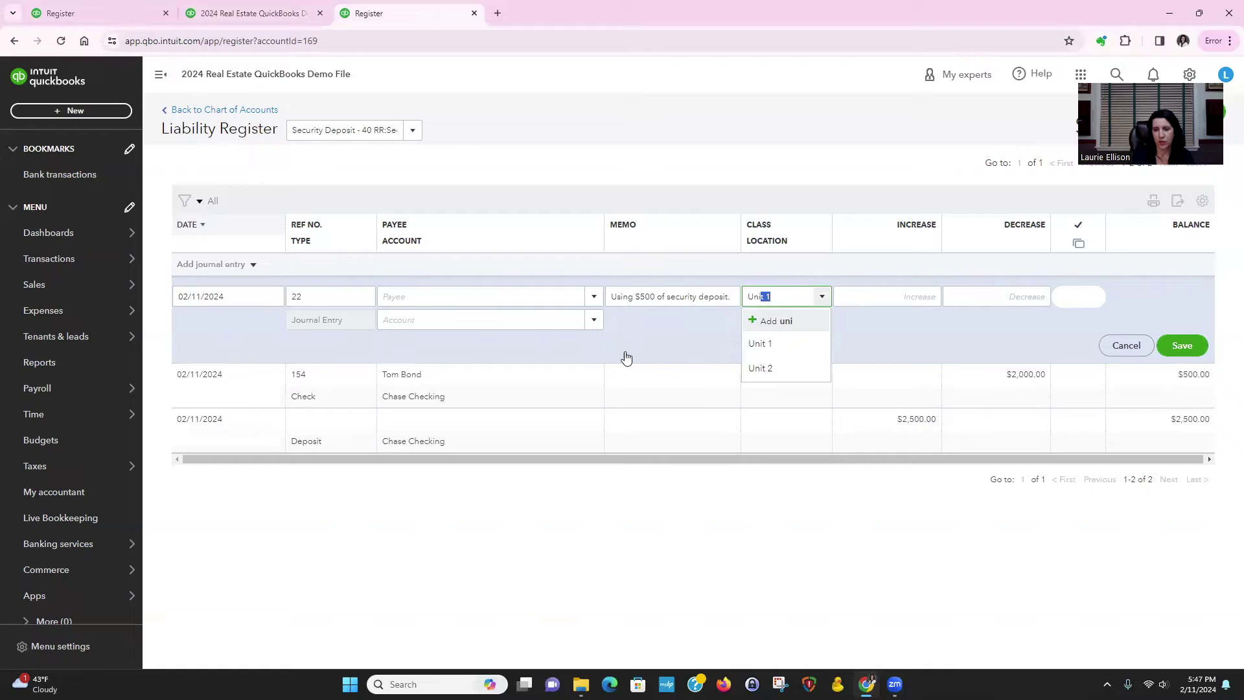
{"action": "left_click", "coordinate": [784, 367]}
{"action": "left_click", "coordinate": [1005, 298]}
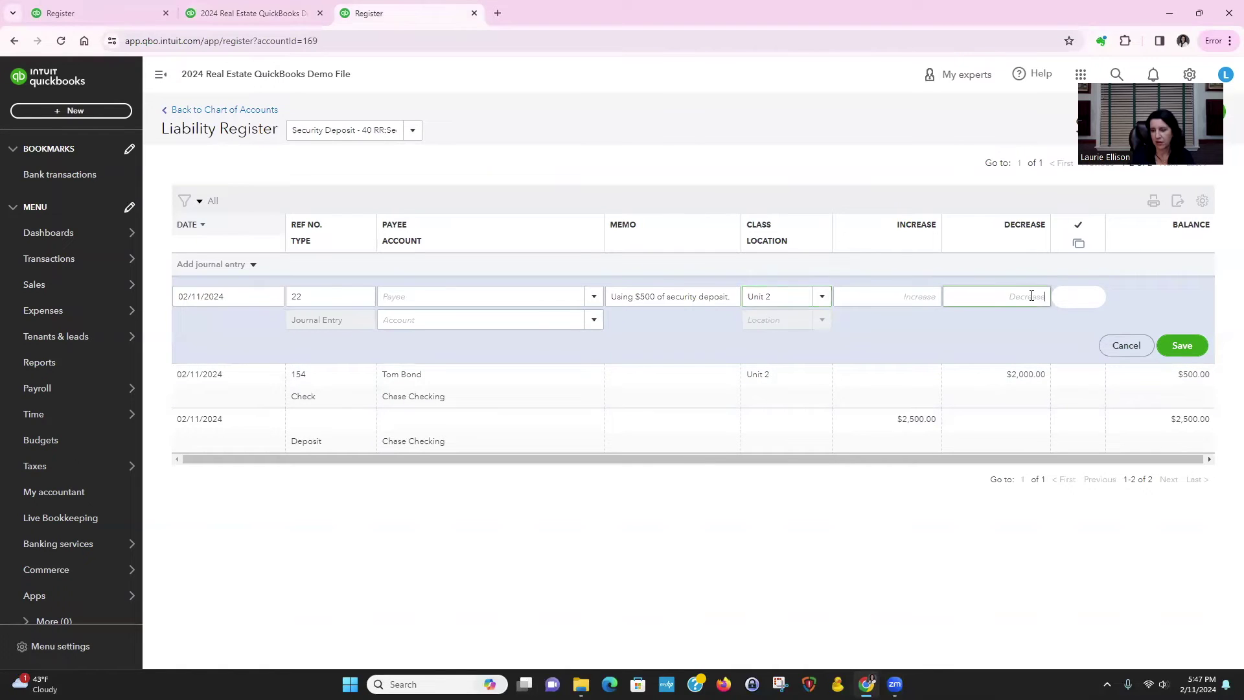
{"action": "type", "text": "500"}
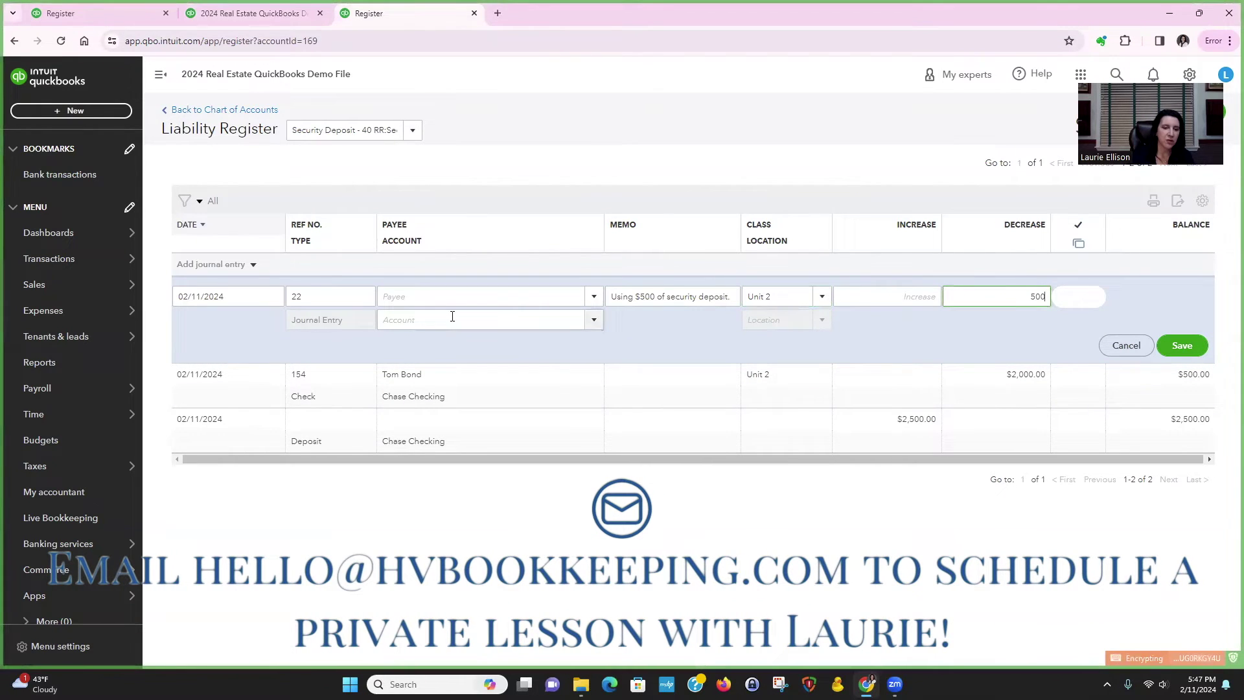
{"action": "left_click", "coordinate": [451, 317]}
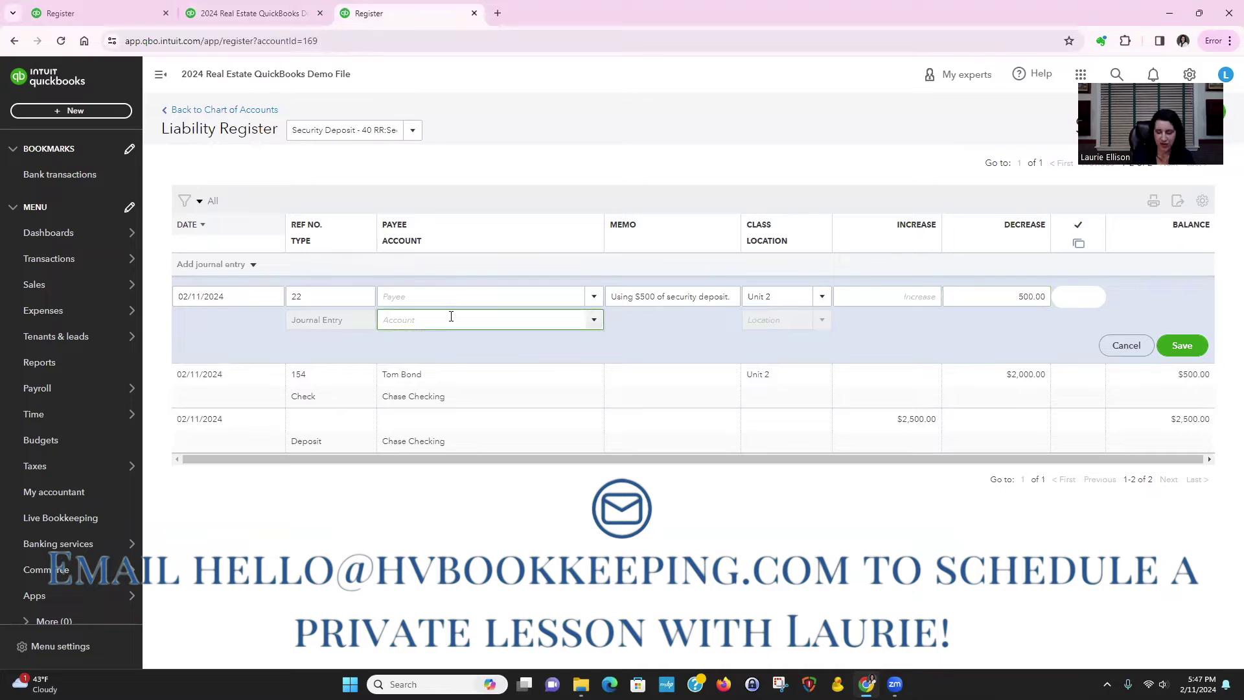
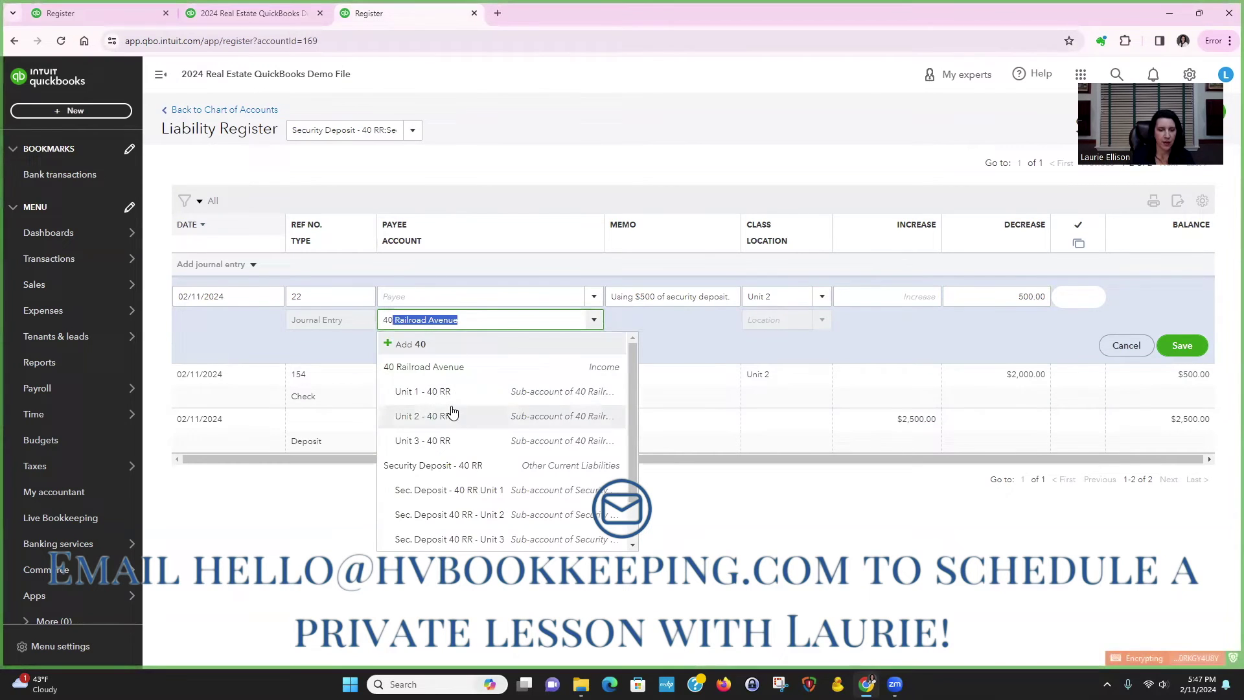
{"action": "left_click", "coordinate": [453, 411]}
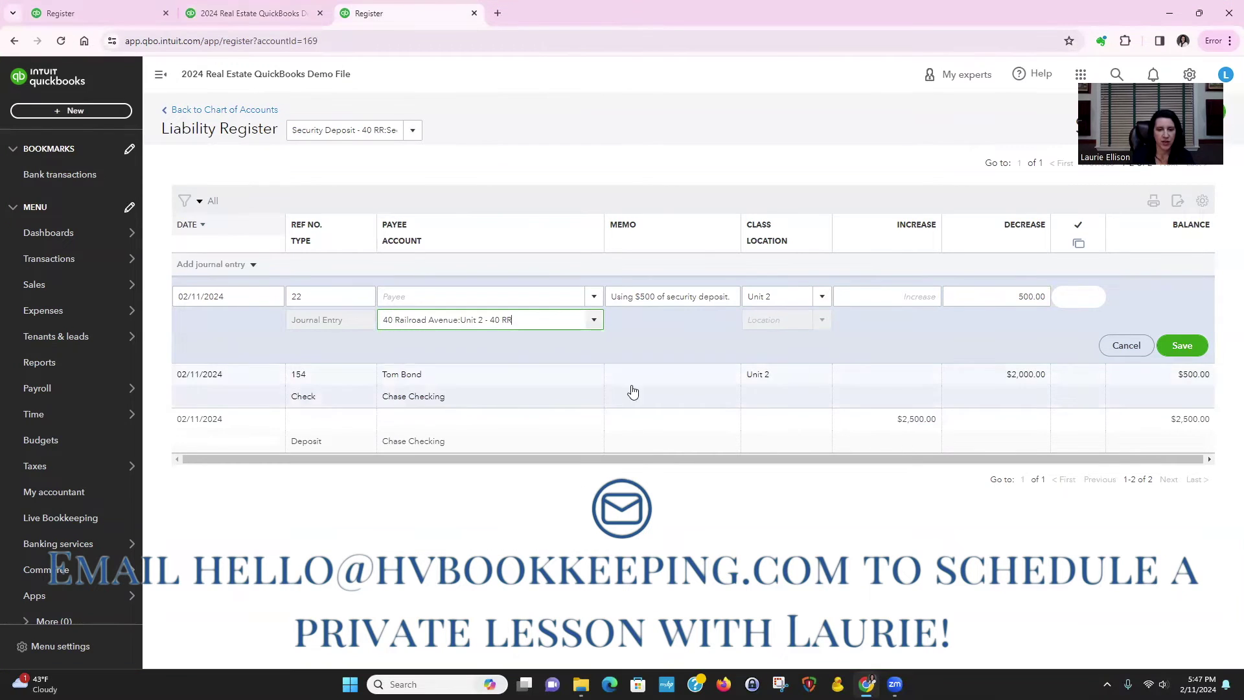
{"action": "left_click", "coordinate": [1185, 348]}
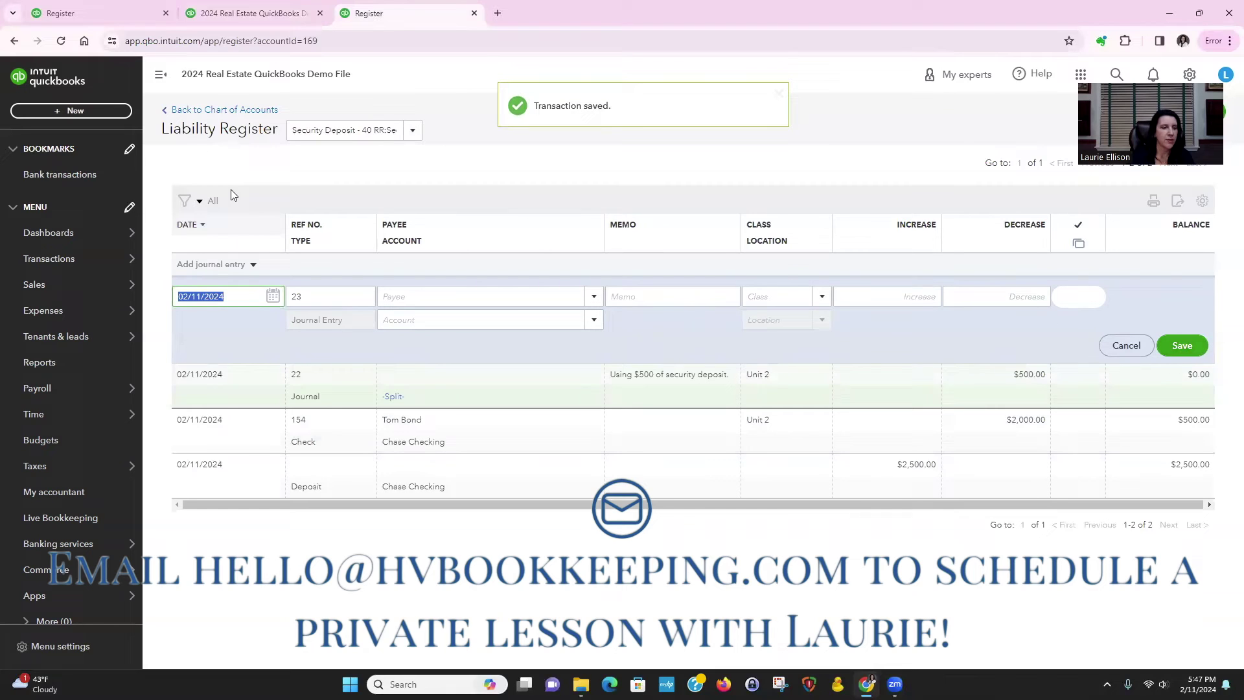
Step: Drill from Unit 2's 2,500.00 on the Profit and Loss into journal entry 22's 500.00 amount
{"action": "left_click", "coordinate": [261, 18]}
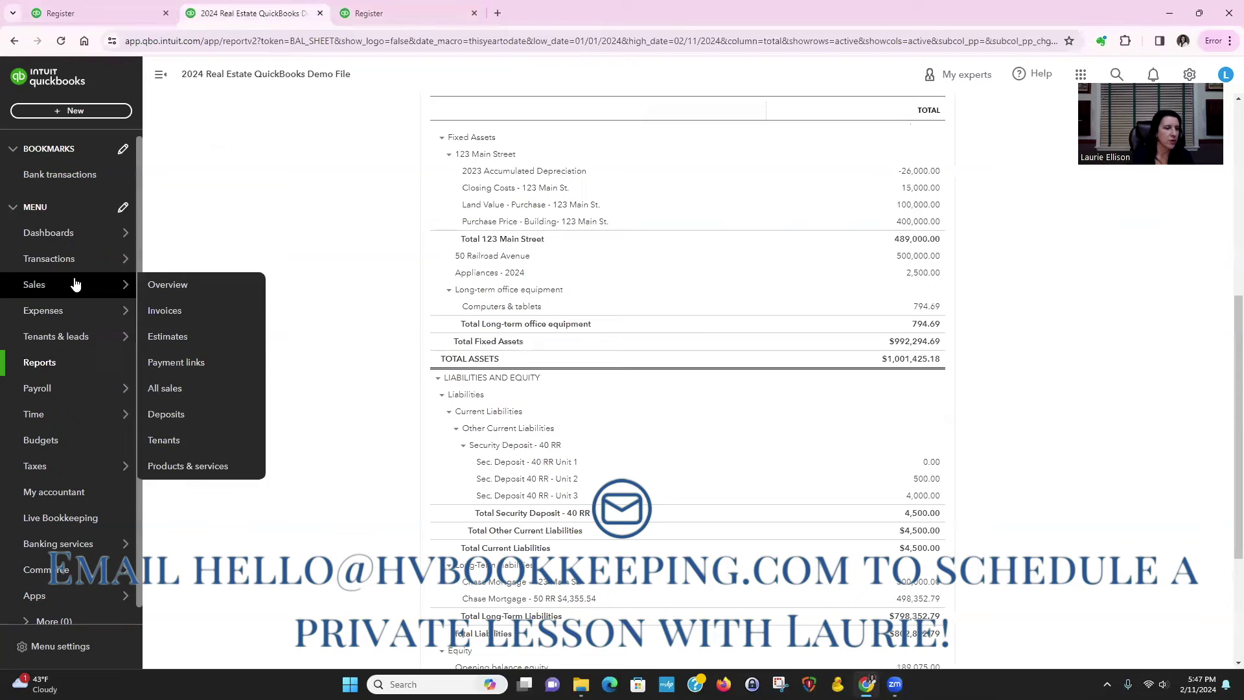
{"action": "left_click", "coordinate": [58, 363]}
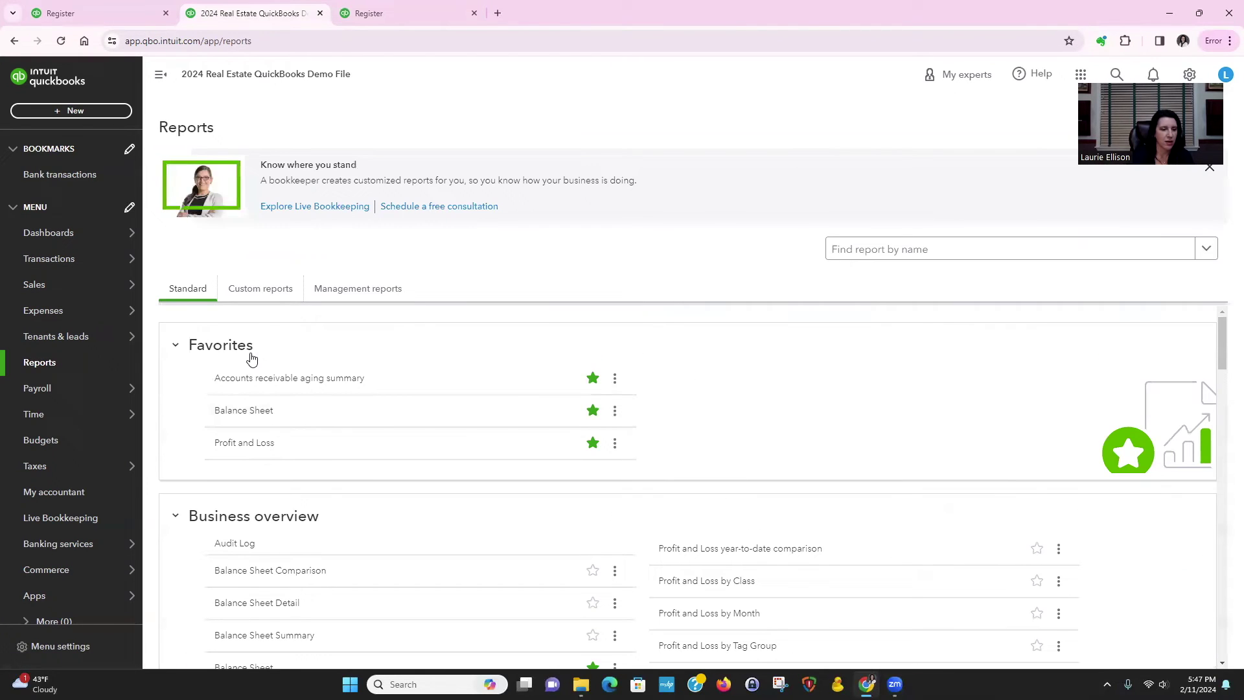
{"action": "left_click", "coordinate": [244, 443]}
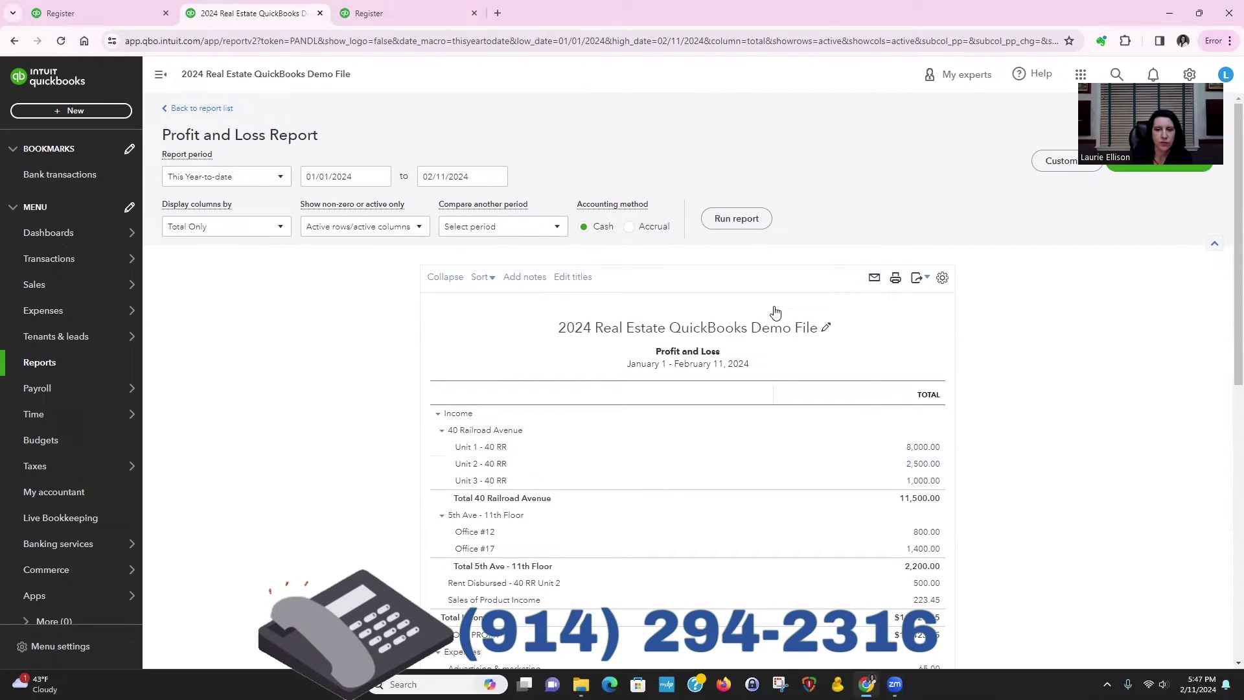
{"action": "left_click", "coordinate": [921, 465]}
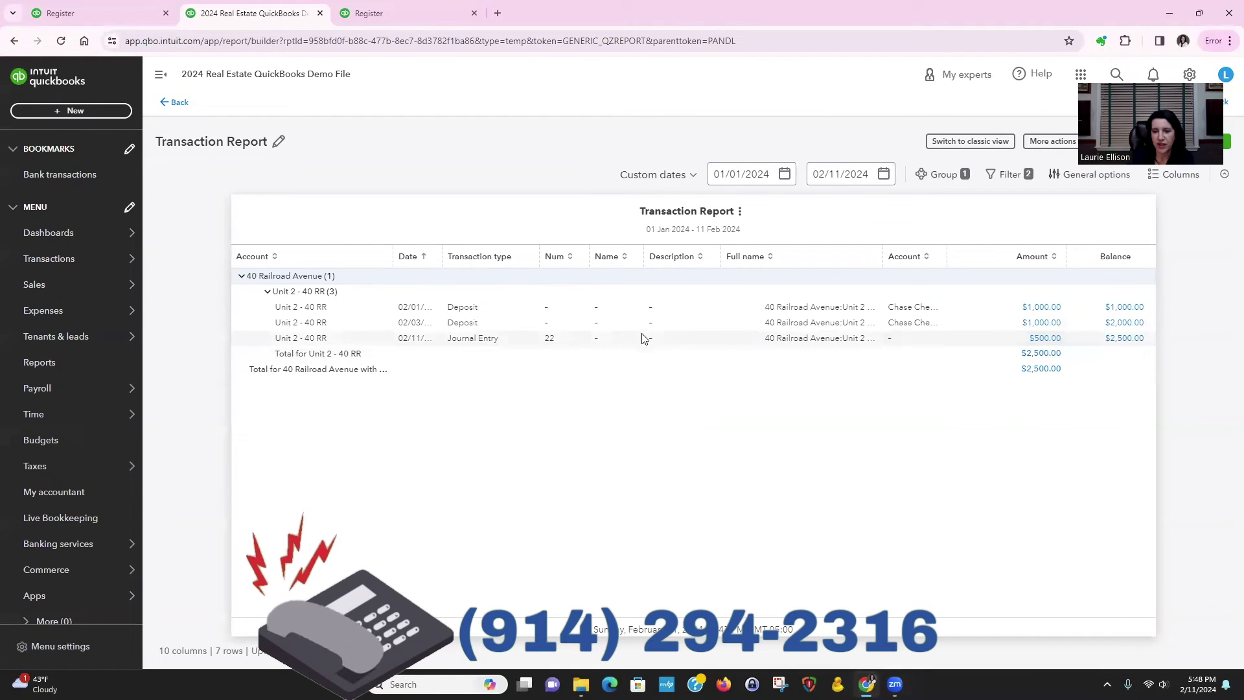
{"action": "left_click", "coordinate": [966, 145]}
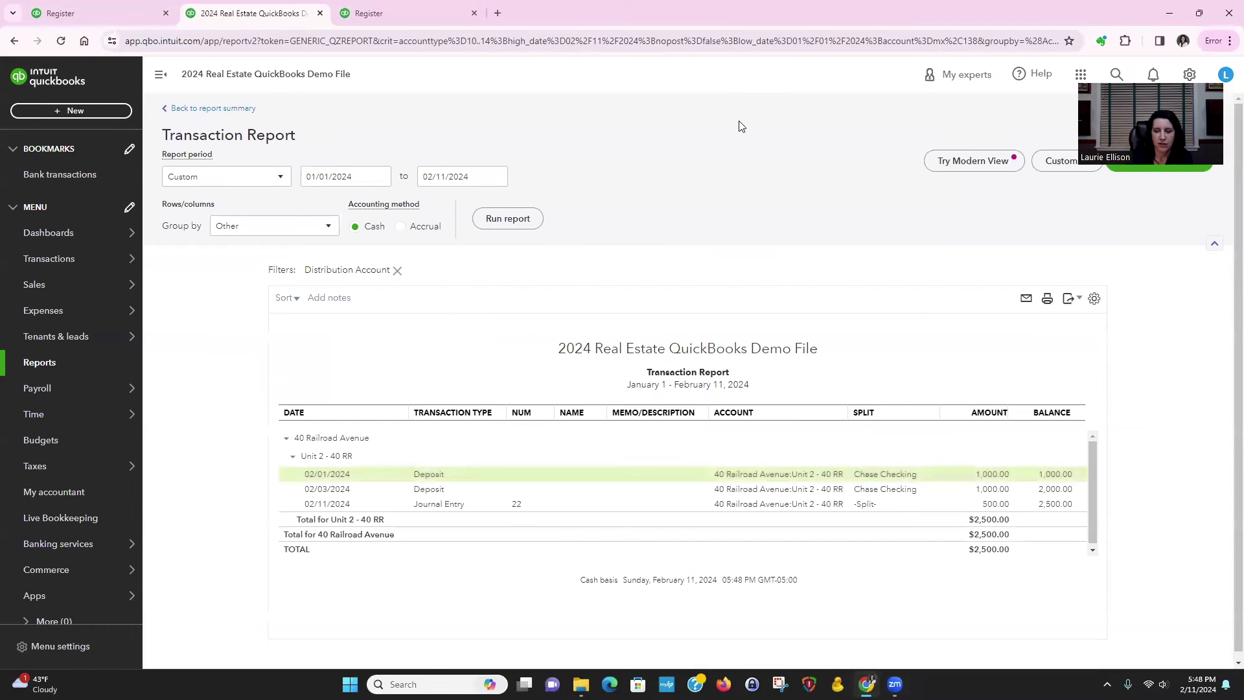
{"action": "scroll", "coordinate": [1088, 447], "scroll_direction": "down", "scroll_amount": 1}
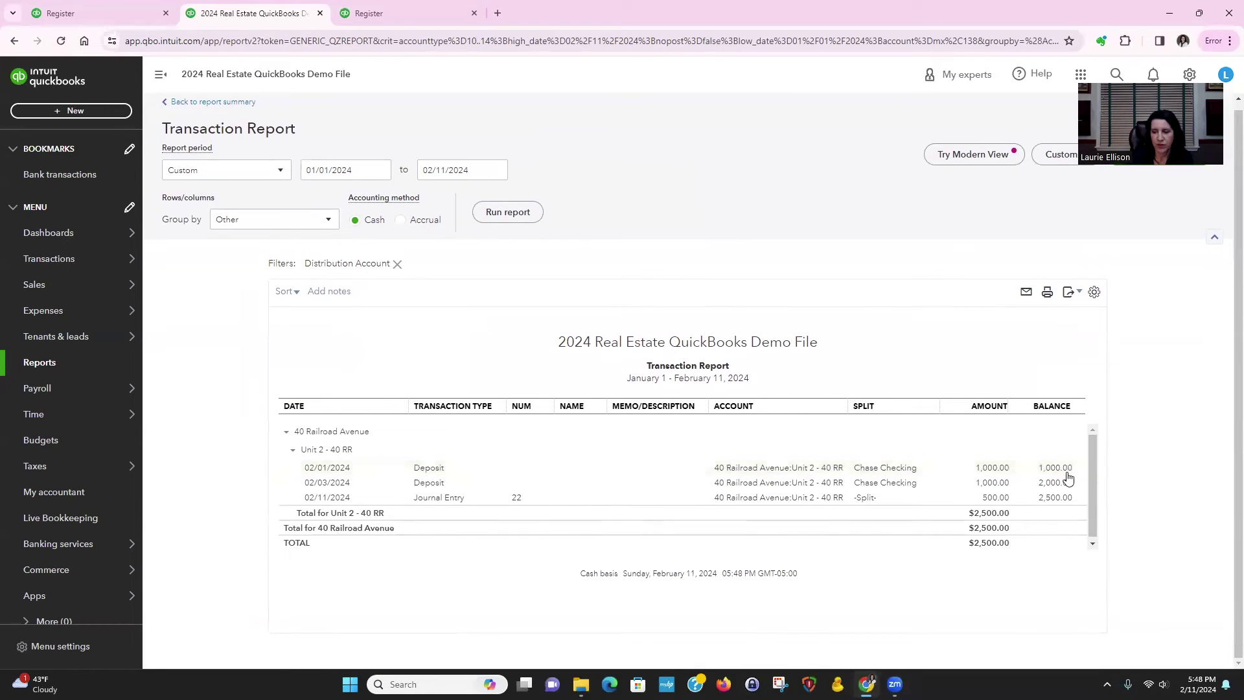
{"action": "left_click", "coordinate": [997, 499]}
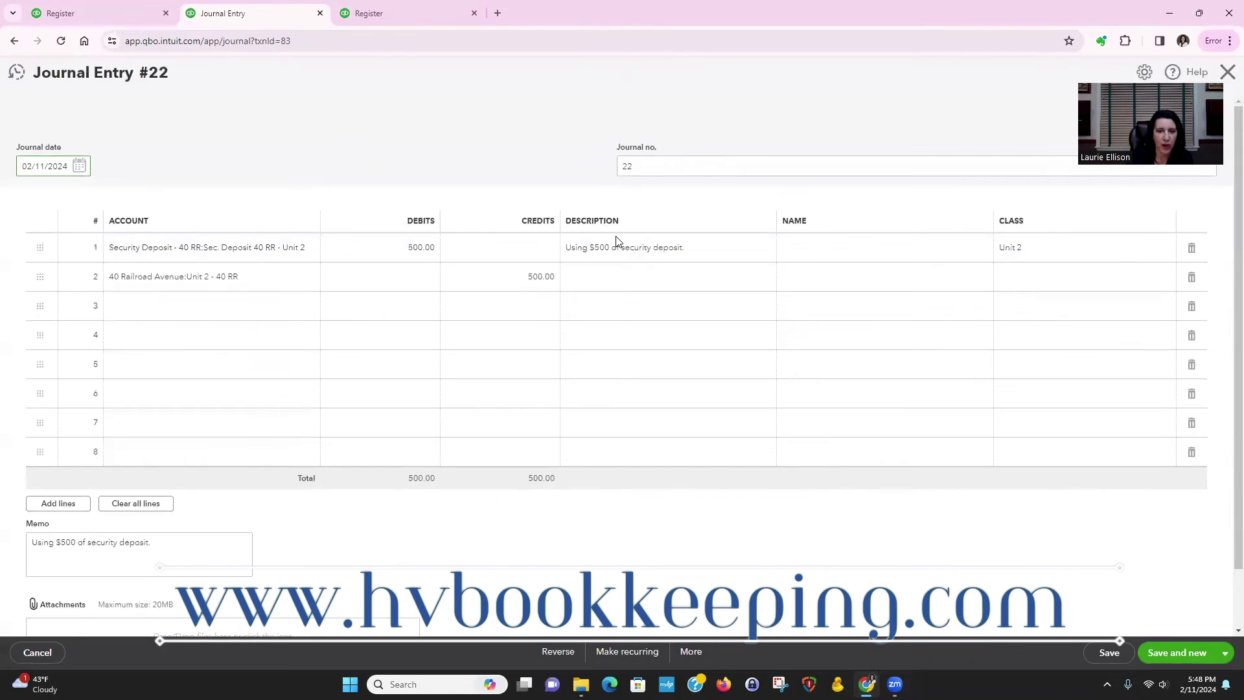
Step: Copy 'Using $500 of security deposit.' into the income line's description, then save and close
{"action": "left_click", "coordinate": [650, 246]}
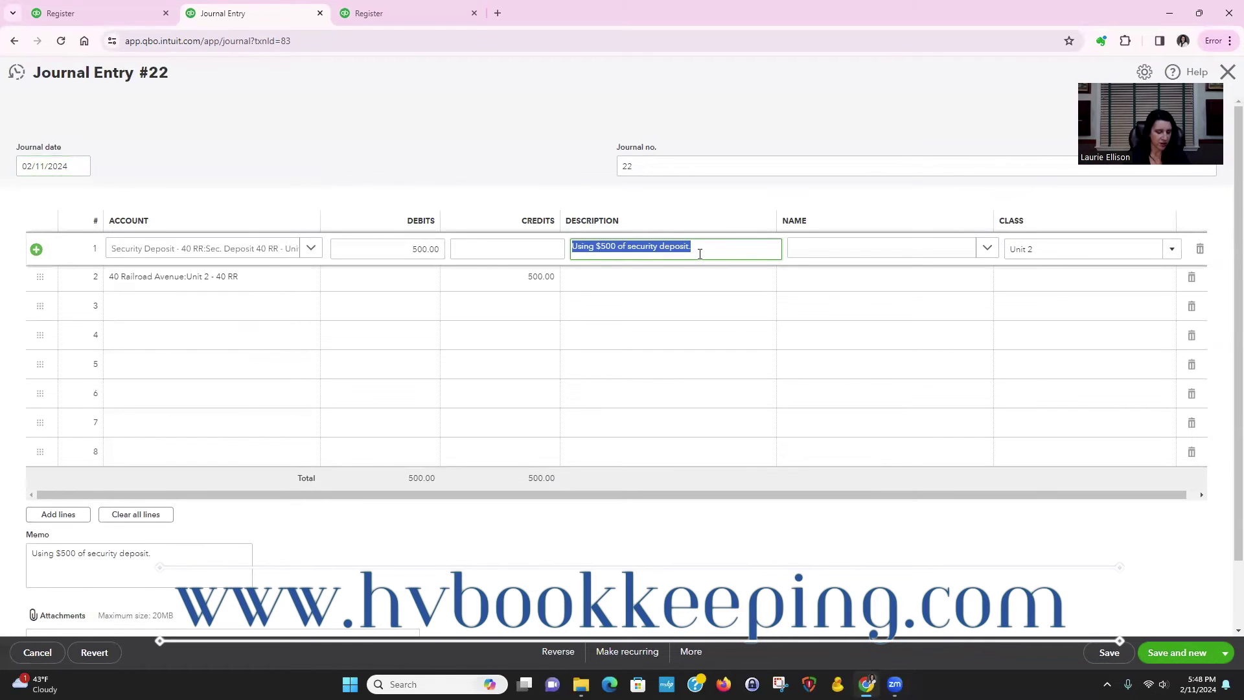
{"action": "left_click", "coordinate": [662, 278]}
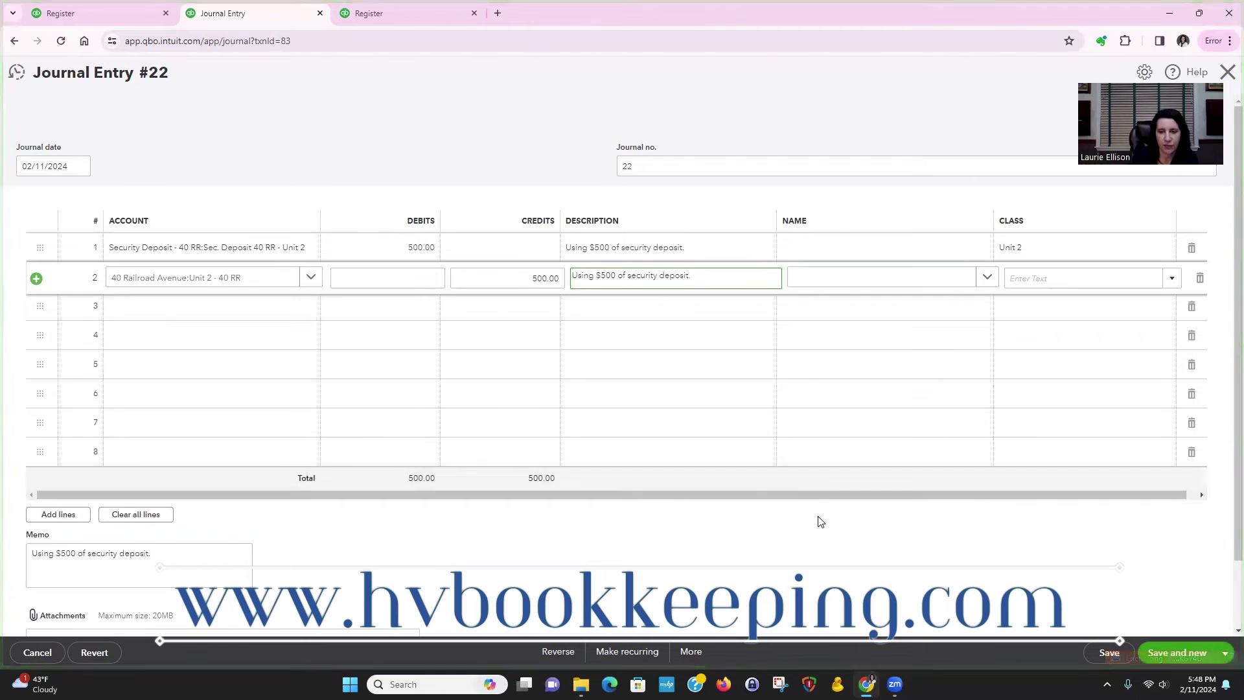
{"action": "scroll", "coordinate": [819, 522], "scroll_direction": "down", "scroll_amount": 1}
{"action": "left_click", "coordinate": [1225, 652]}
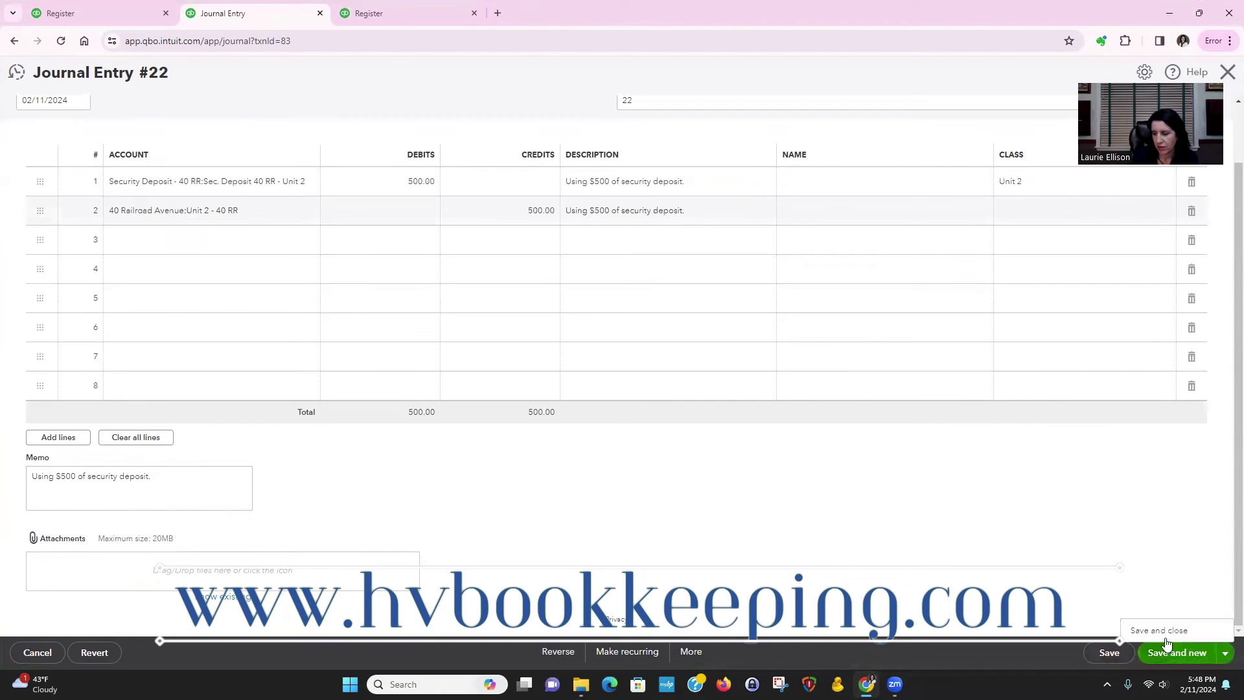
{"action": "left_click", "coordinate": [1160, 631]}
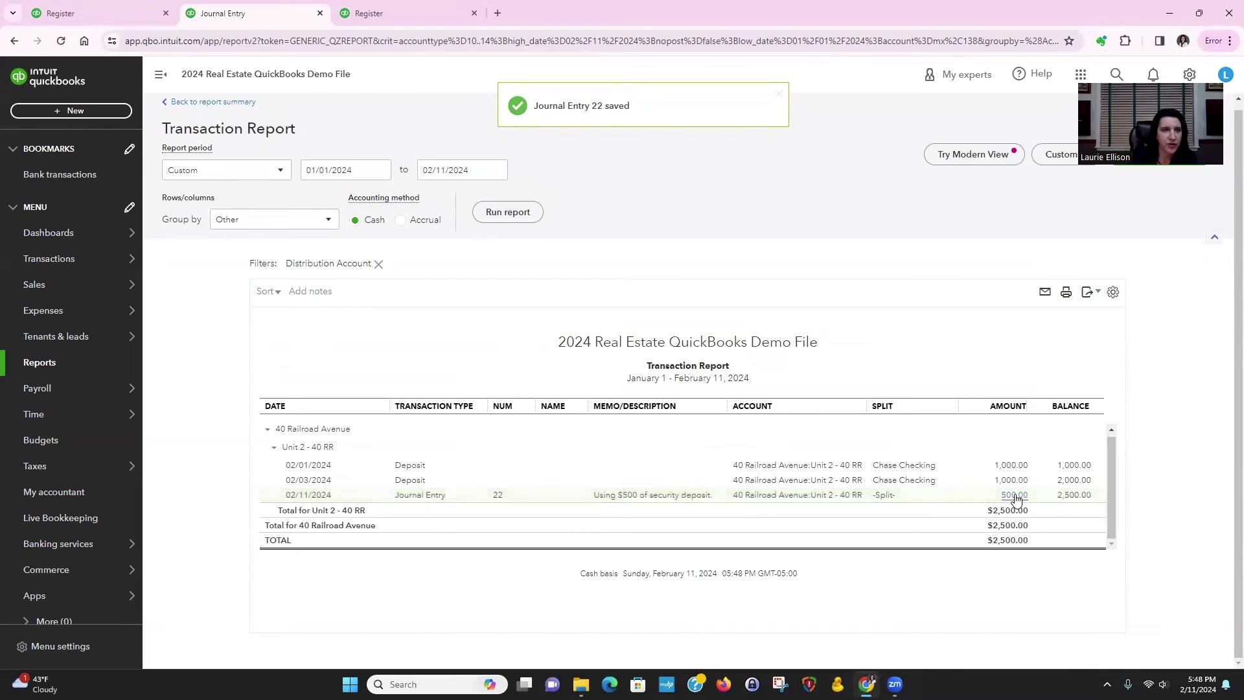
Step: Open the Balance Sheet from Reports and scroll to Liabilities to see Unit 2's deposit at 0.00
{"action": "left_click", "coordinate": [72, 363]}
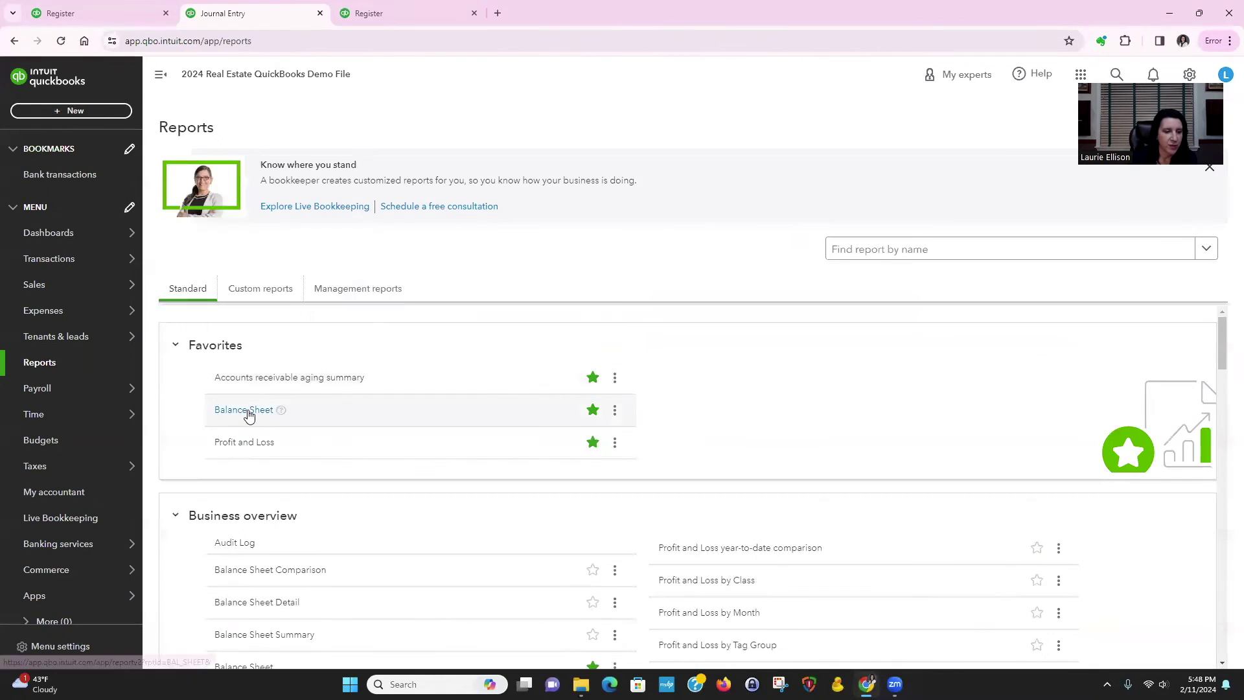
{"action": "left_click", "coordinate": [249, 415]}
{"action": "scroll", "coordinate": [711, 272], "scroll_direction": "down", "scroll_amount": 4}
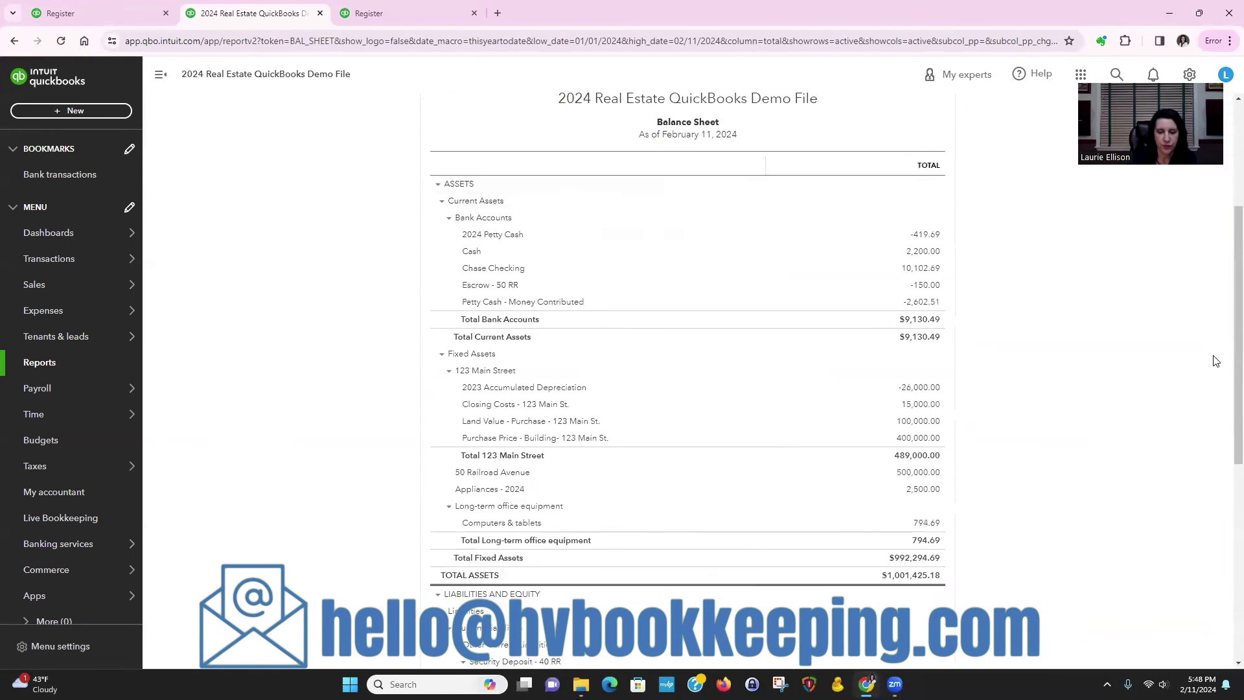
{"action": "scroll", "coordinate": [1215, 361], "scroll_direction": "down", "scroll_amount": 3}
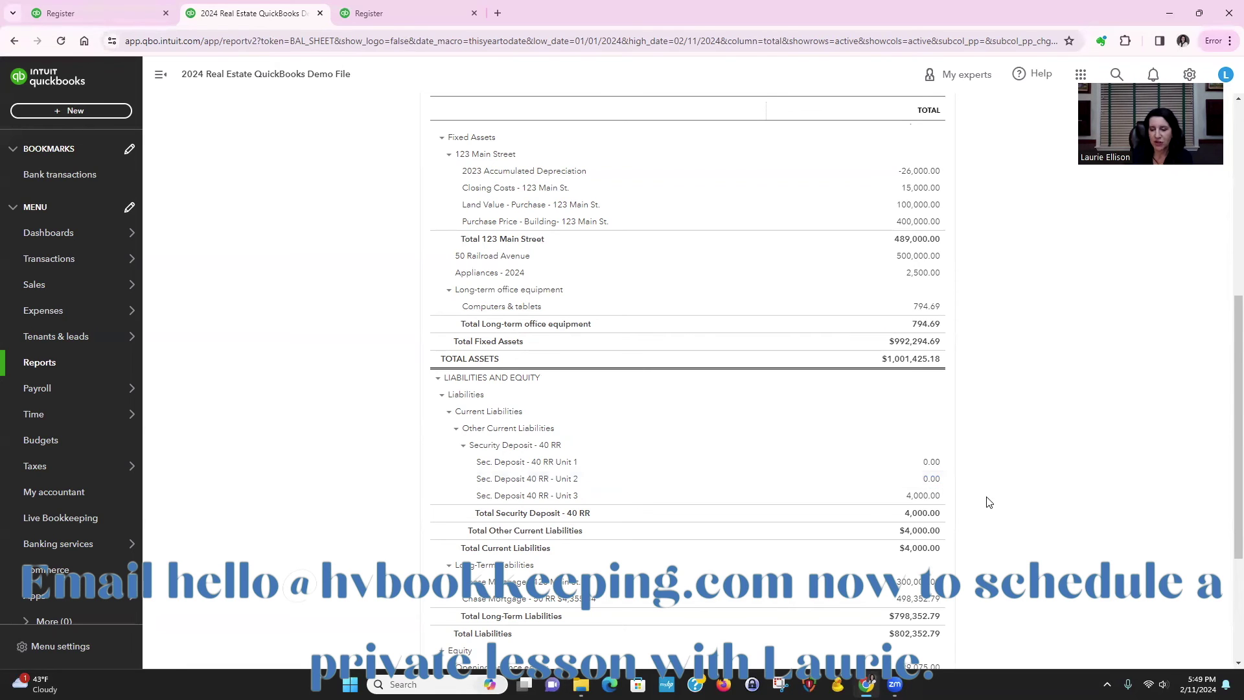
Step: Scroll the Balance Sheet down to the Sec. Deposit - 40 RR Unit 1 liability line
{"action": "scroll", "coordinate": [992, 499], "scroll_direction": "down", "scroll_amount": 2}
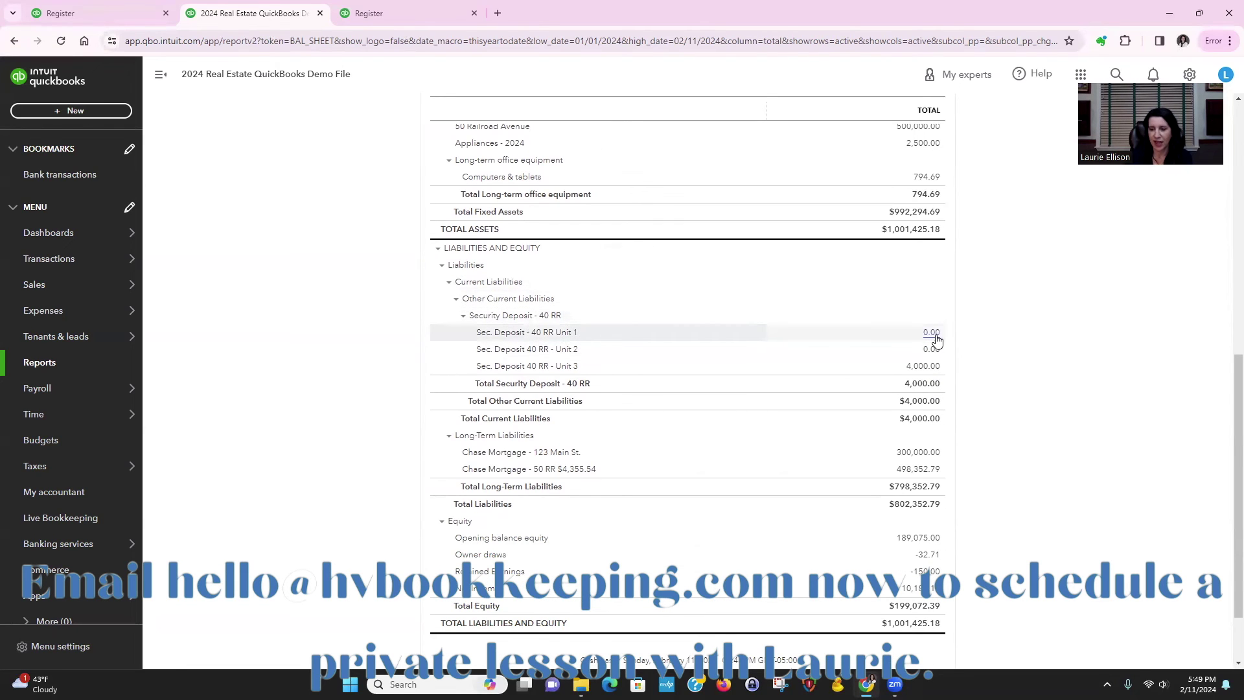